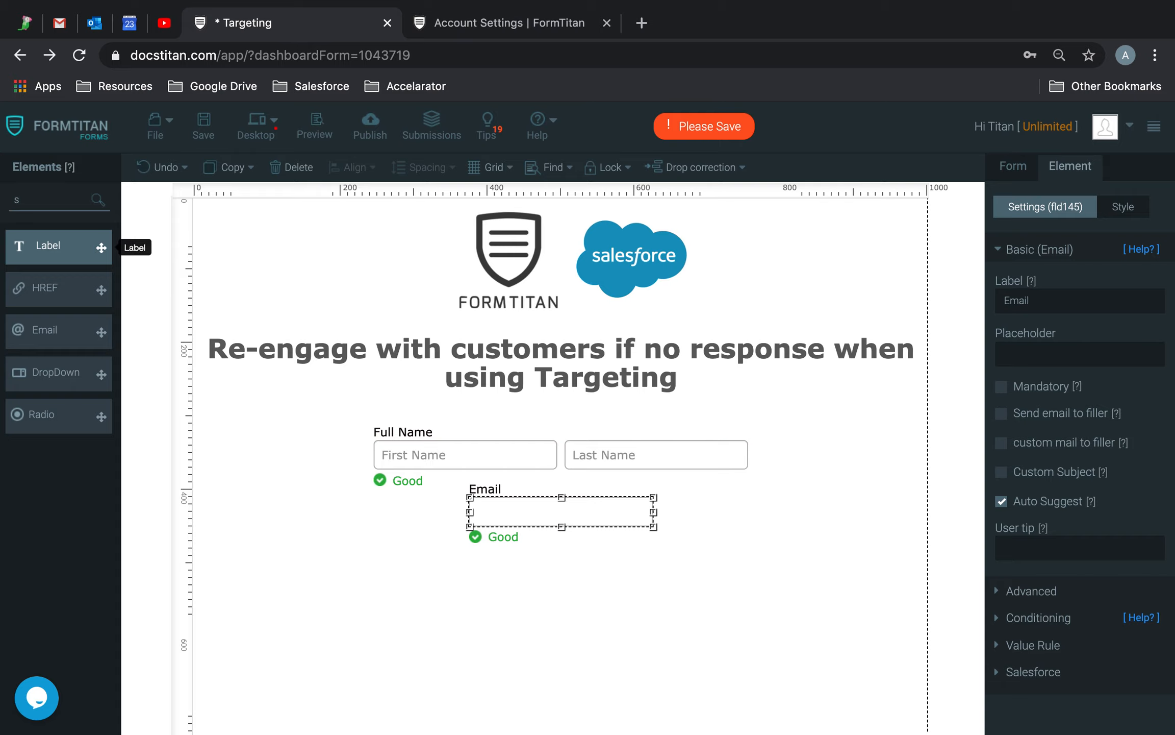
Add a submit-type Submit button under the Email field and save the form.
{"action": "left_click_drag", "start_coordinate": [43, 253], "coordinate": [525, 598]}
{"action": "left_click", "coordinate": [866, 490]}
{"action": "left_click", "coordinate": [1038, 408]}
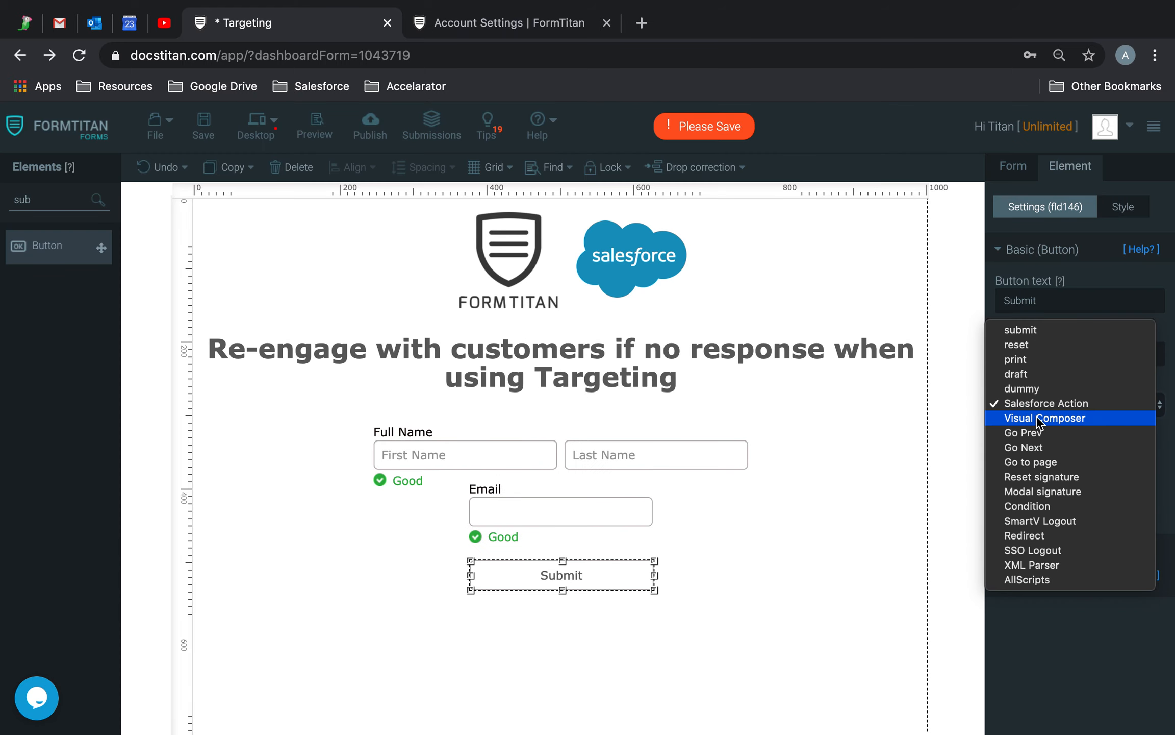
{"action": "left_click", "coordinate": [1035, 329]}
{"action": "left_click", "coordinate": [205, 125]}
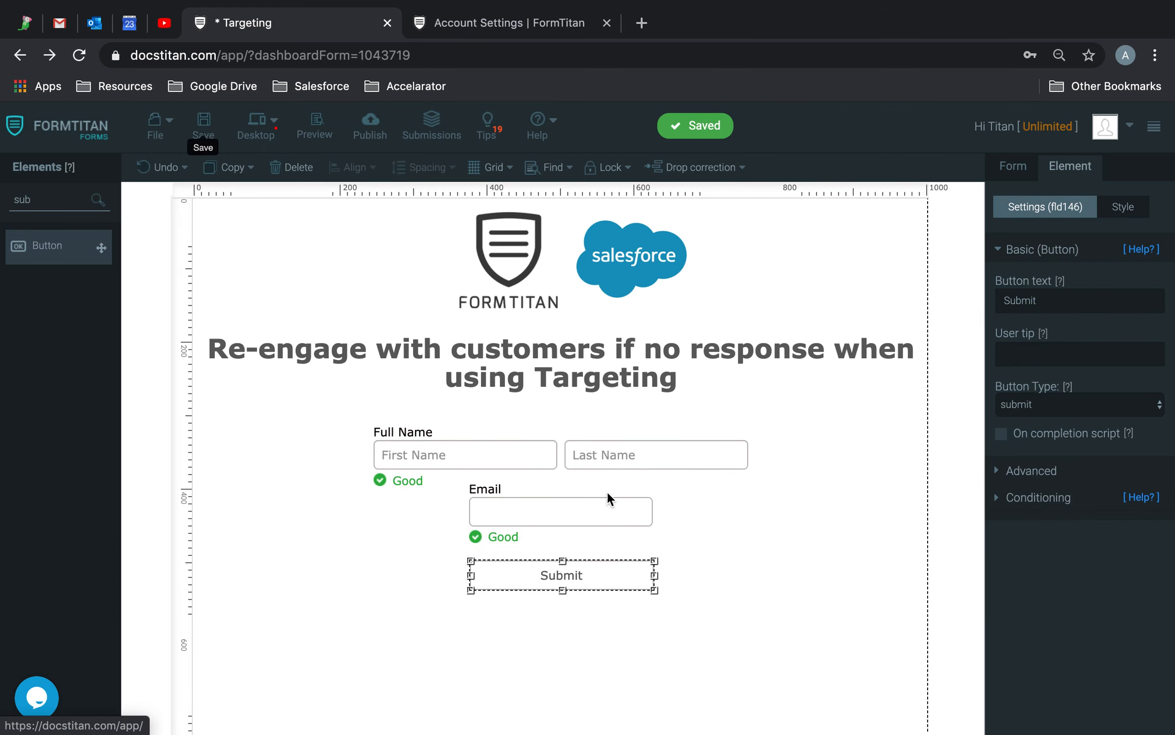
Open the Email field's Push to Salesforce configuration.
{"action": "left_click", "coordinate": [618, 462]}
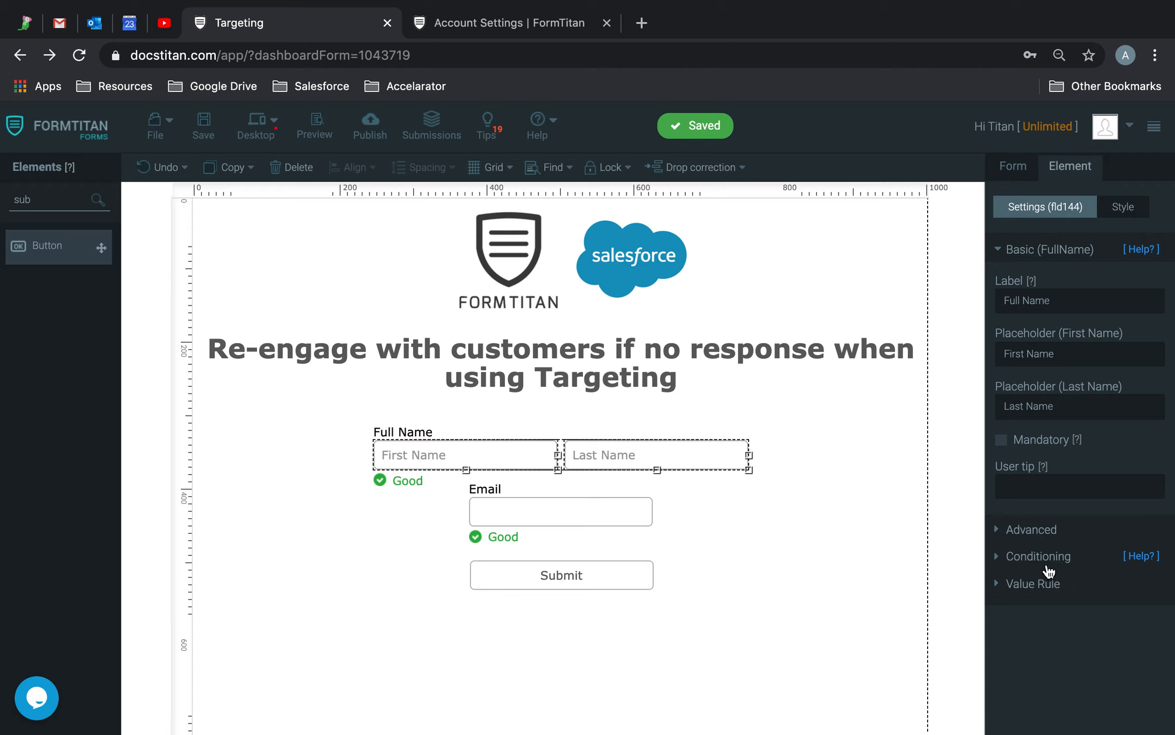
{"action": "left_click", "coordinate": [617, 517]}
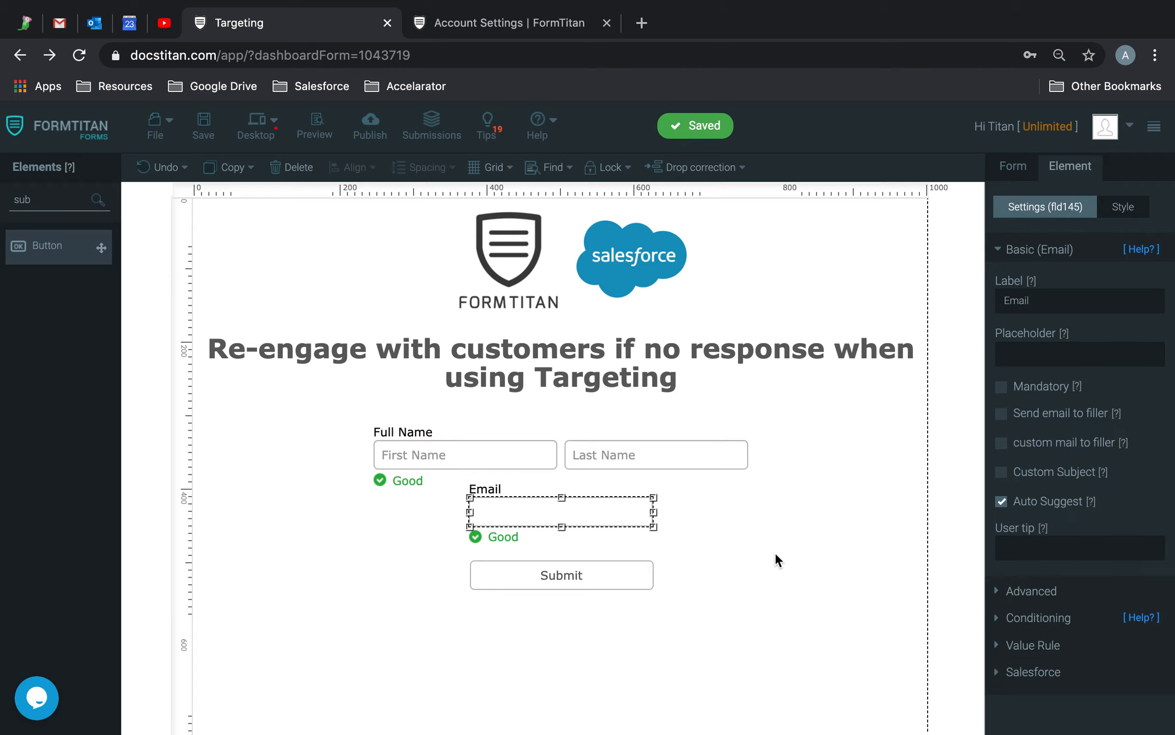
{"action": "left_click", "coordinate": [1040, 671]}
{"action": "left_click", "coordinate": [1030, 421]}
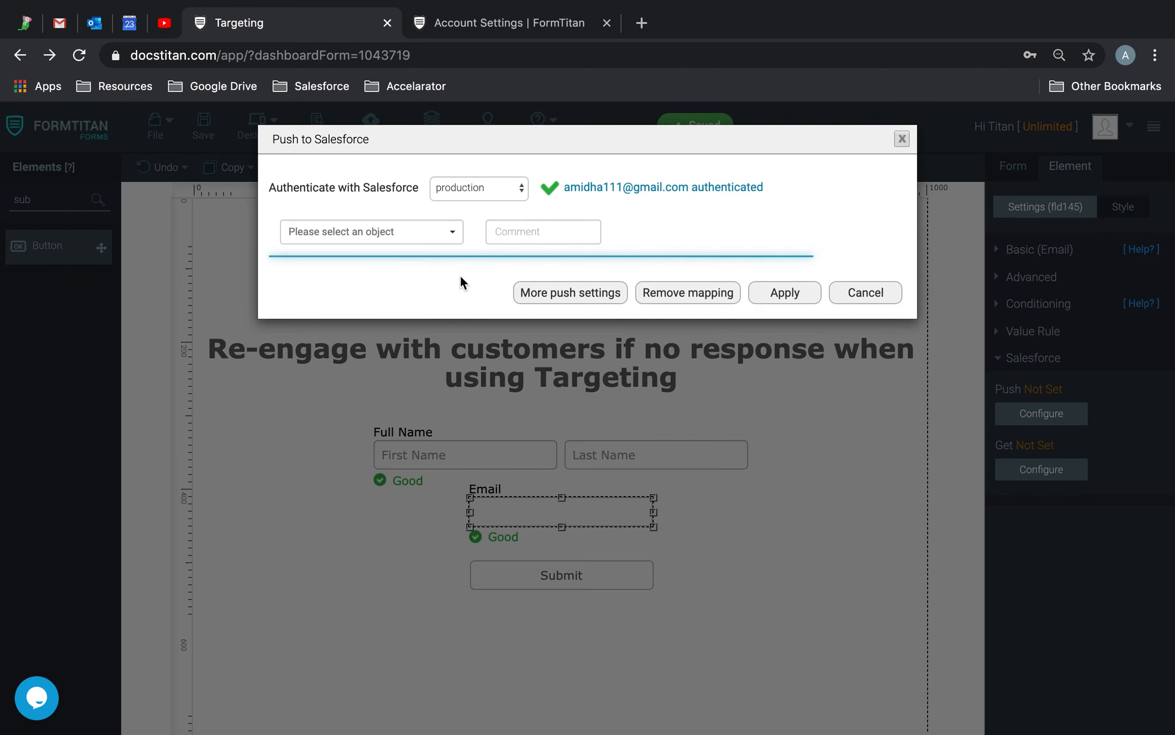
Target the Salesforce Contact object with the push comment 'Creates Contact'.
{"action": "left_click", "coordinate": [376, 225]}
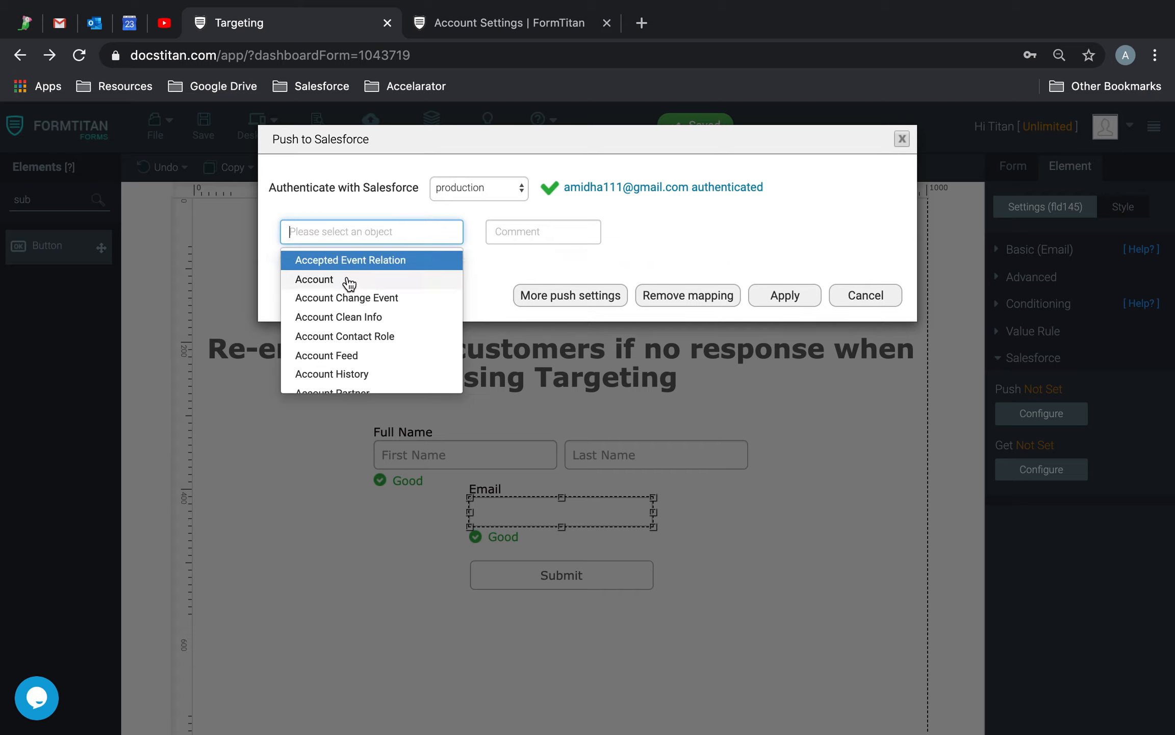
{"action": "type", "text": "cont"}
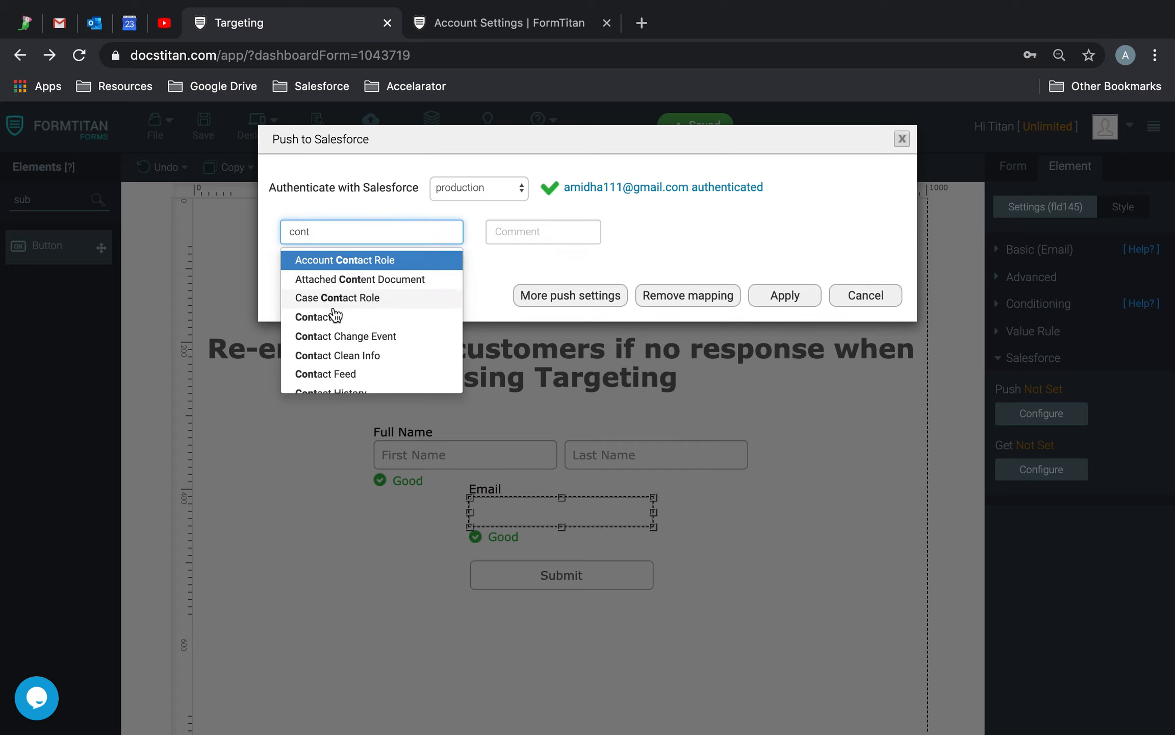
{"action": "left_click", "coordinate": [327, 317]}
{"action": "left_click", "coordinate": [433, 269]}
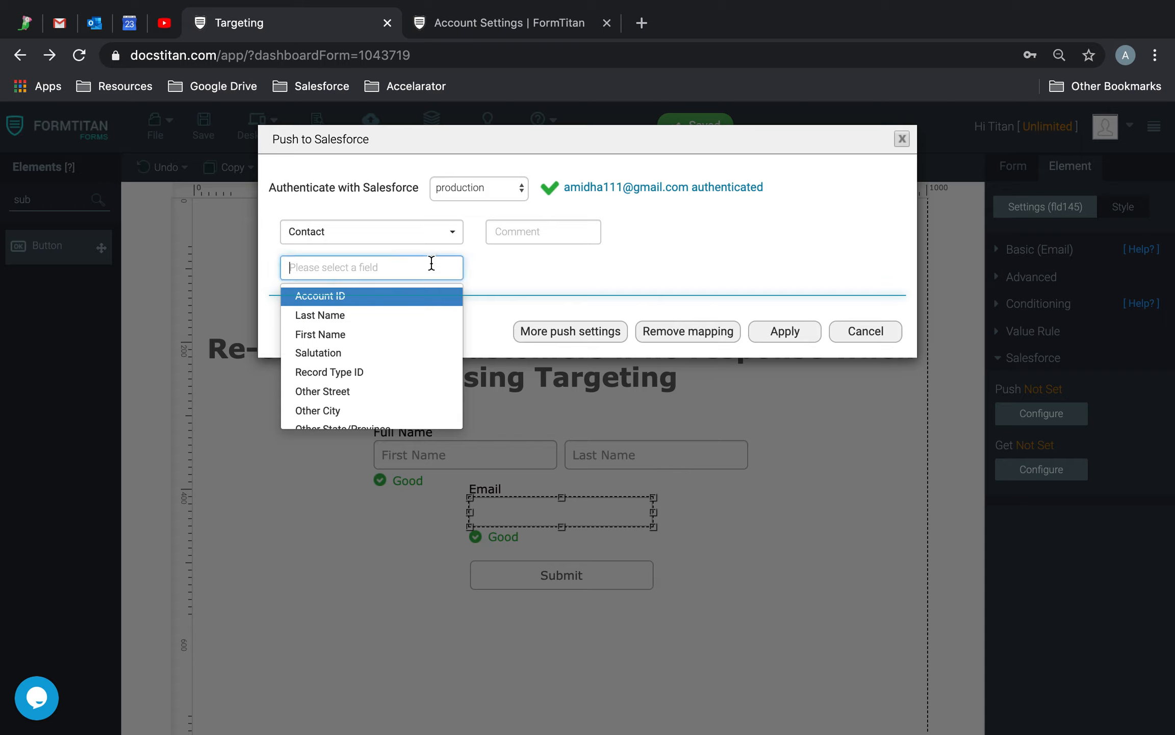
{"action": "type", "text": "email"}
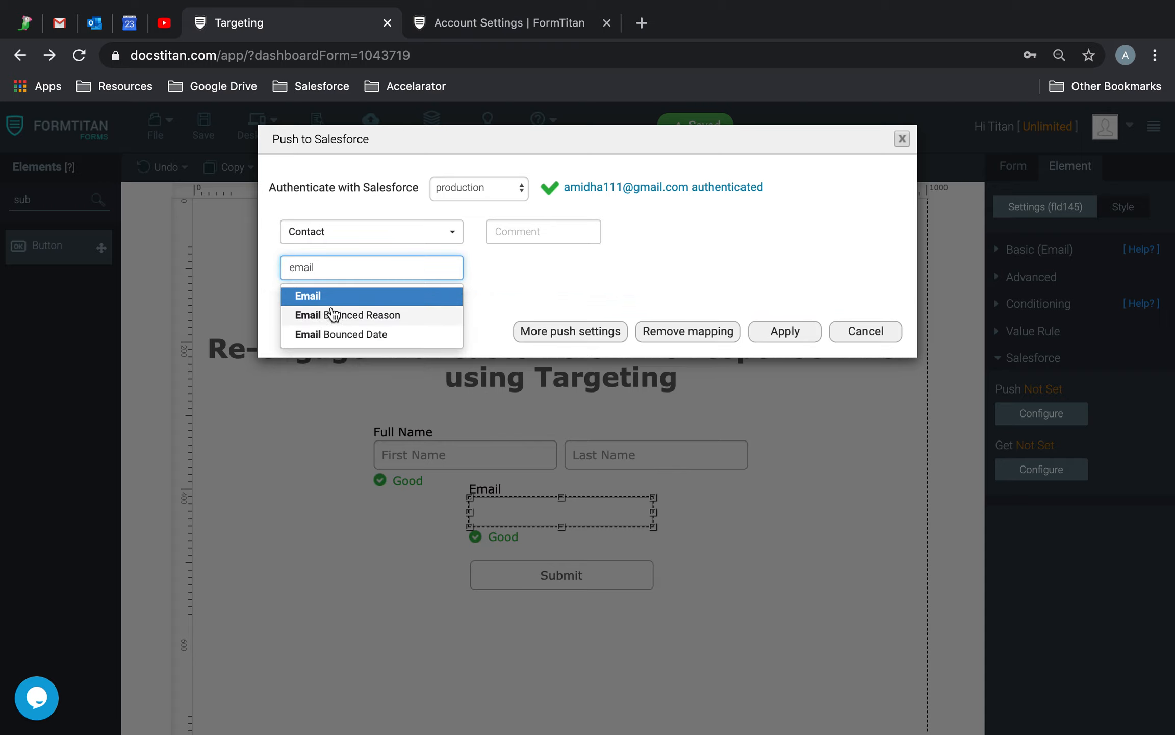
{"action": "key", "text": "Escape"}
{"action": "left_click", "coordinate": [522, 233]}
{"action": "type", "text": "Creates Contact"}
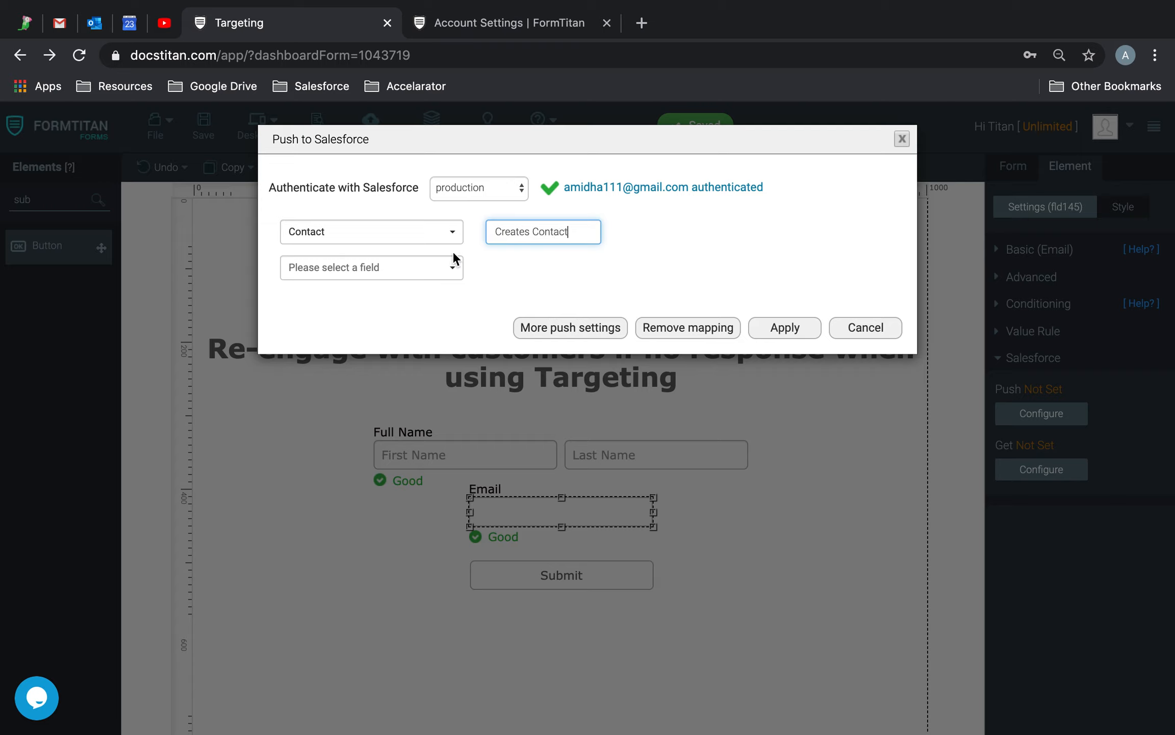
Map the Email field to the Contact Email field and apply the push settings.
{"action": "left_click", "coordinate": [453, 261]}
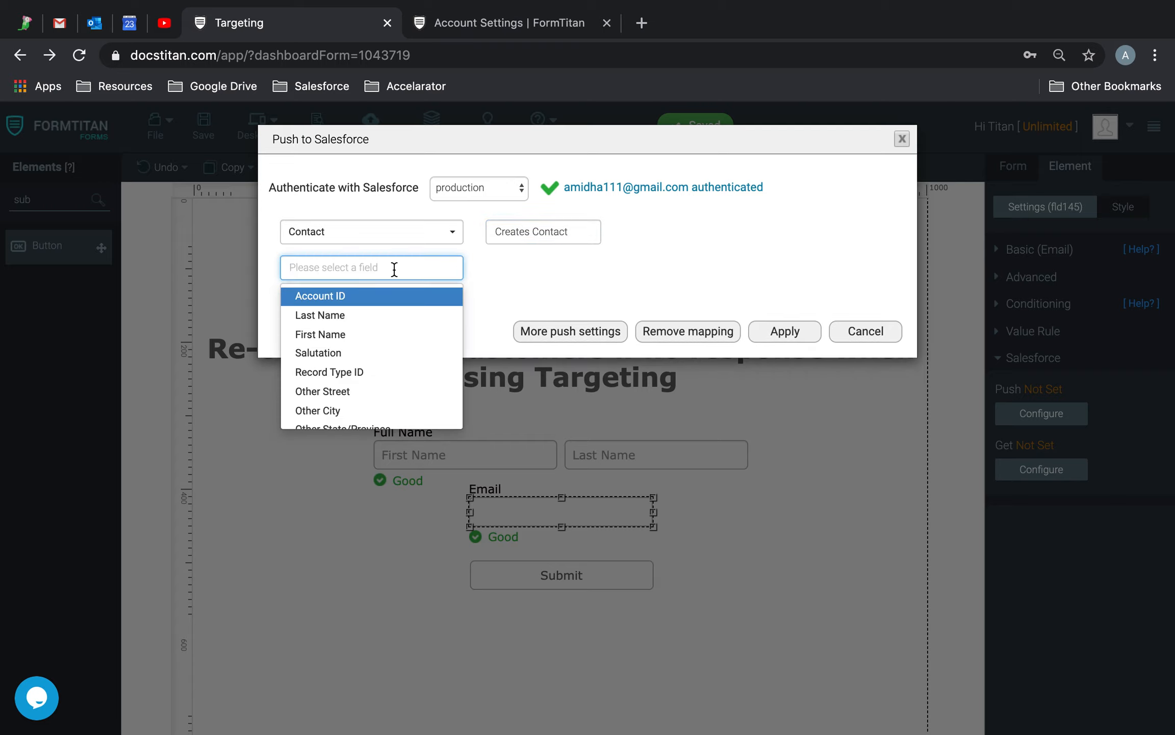
{"action": "type", "text": "email"}
{"action": "left_click", "coordinate": [334, 296]}
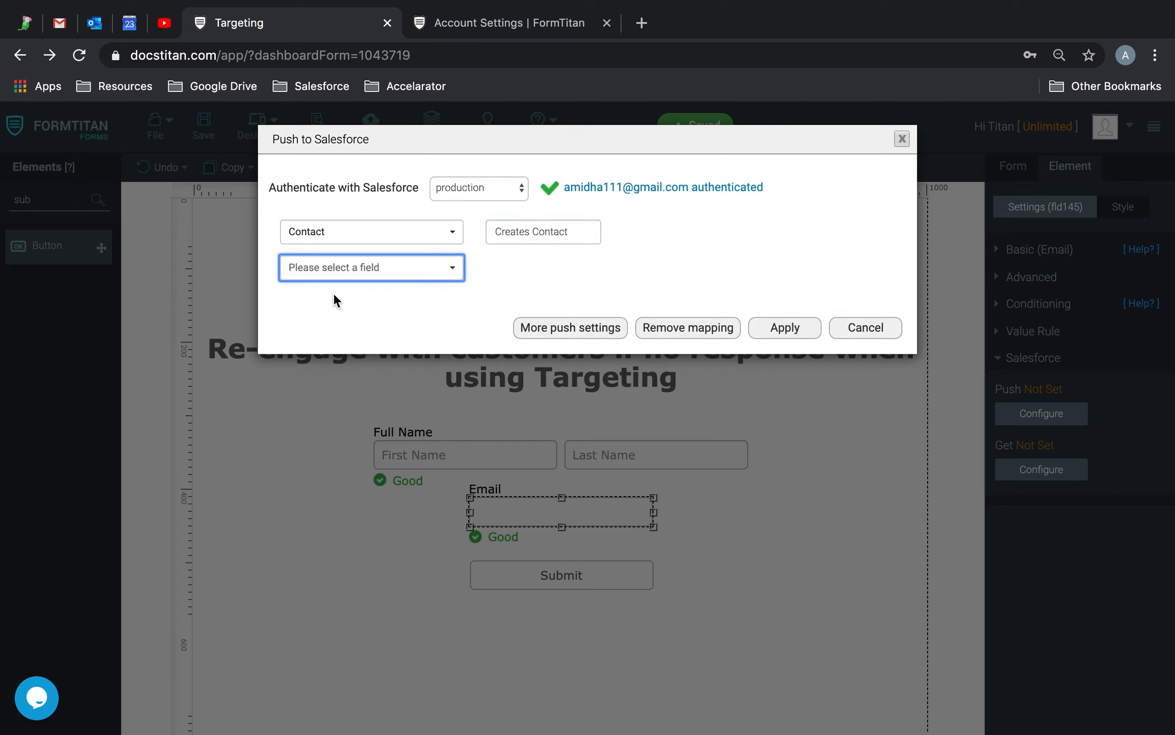
{"action": "left_click", "coordinate": [388, 276]}
{"action": "type", "text": "email"}
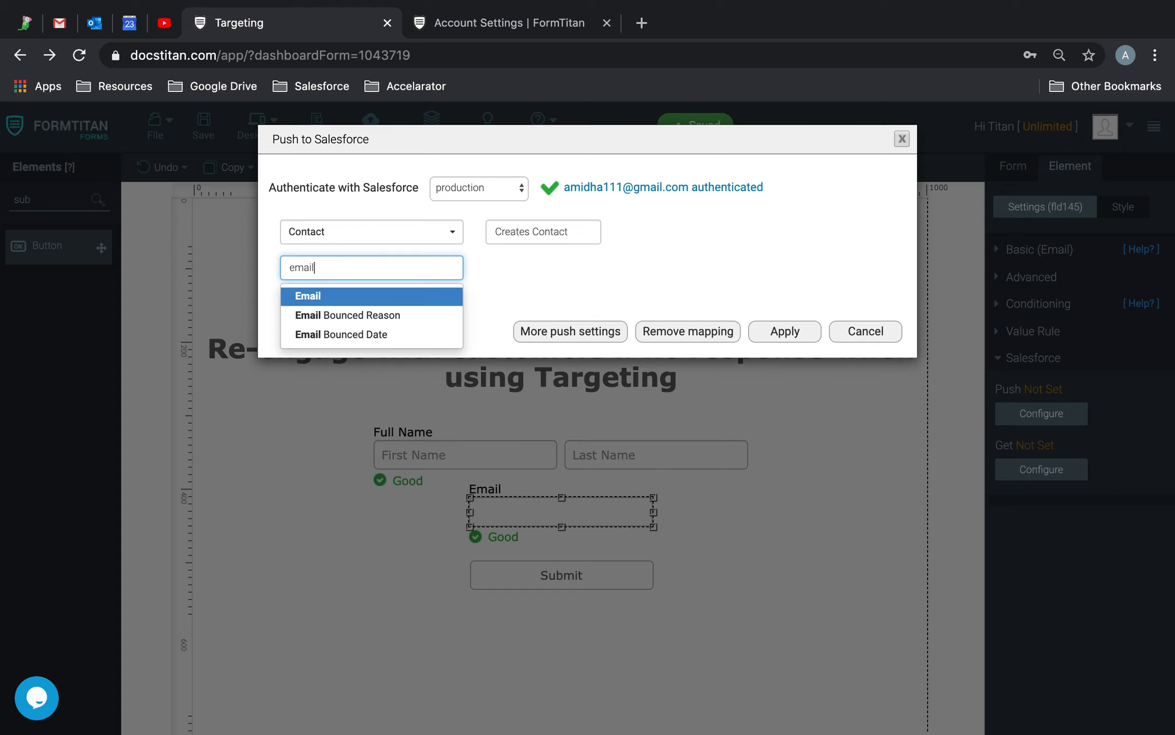
{"action": "left_click", "coordinate": [337, 296]}
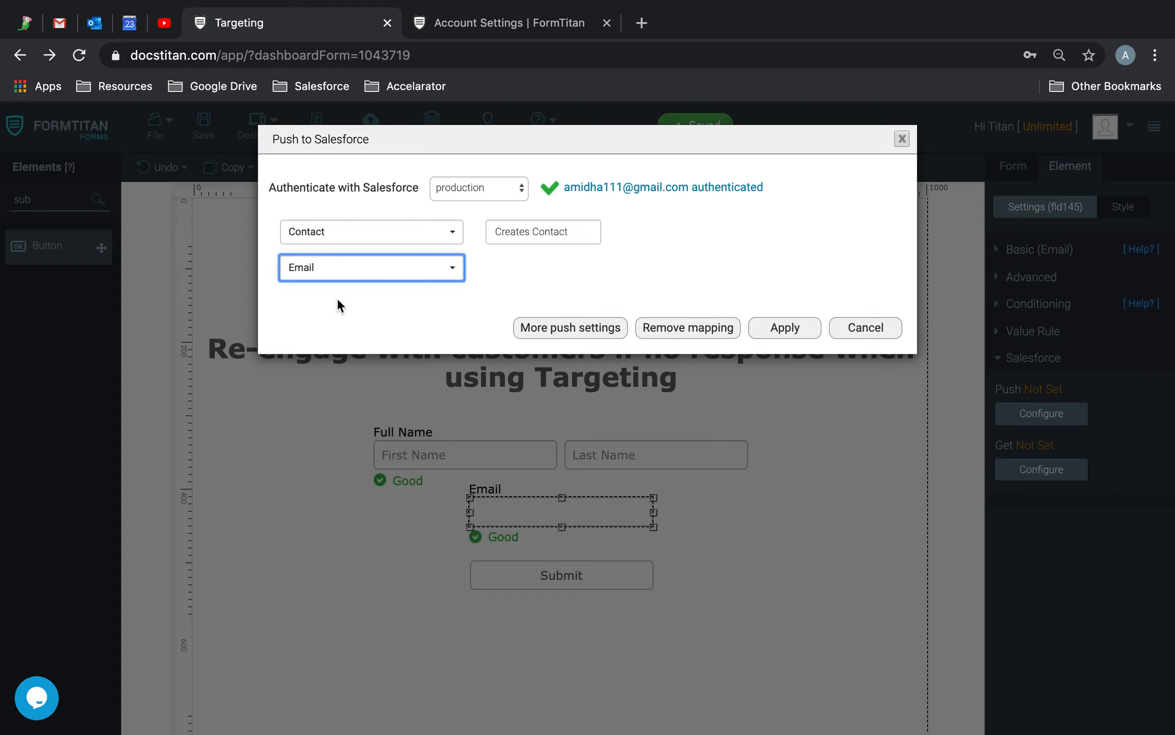
{"action": "left_click", "coordinate": [786, 328]}
{"action": "left_click", "coordinate": [1014, 183]}
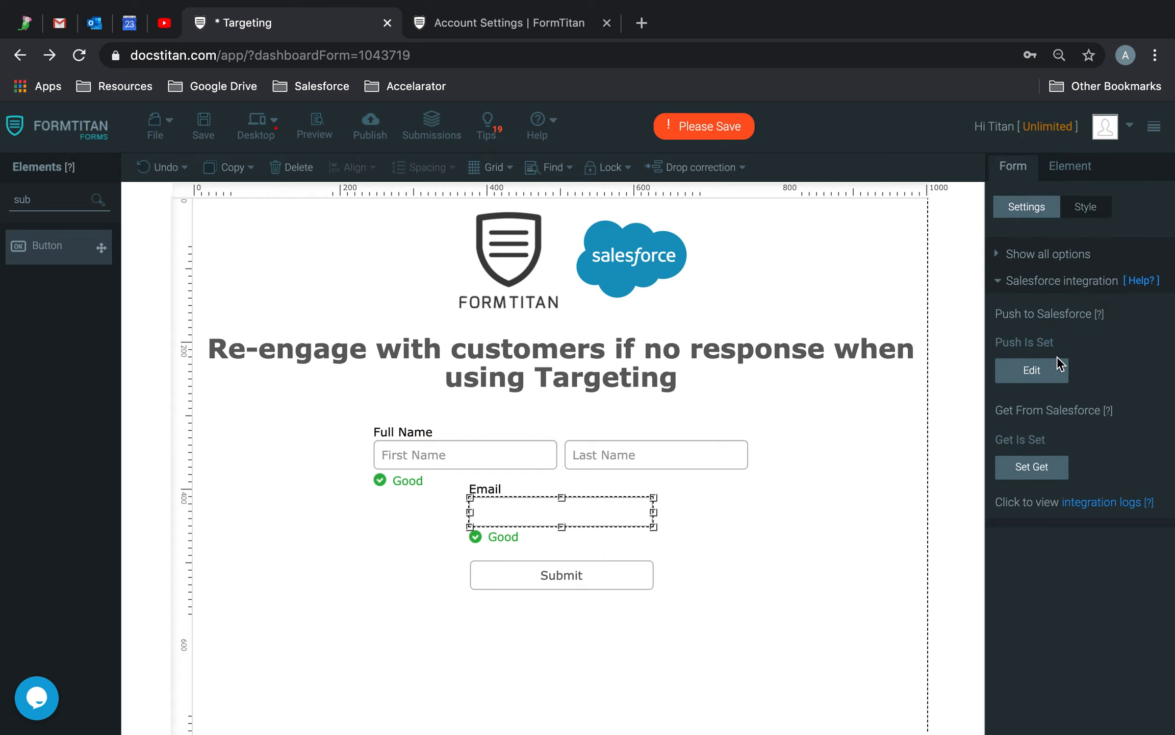
In the Contact push's field mapping, map First Name to Full Name.First Name.
{"action": "left_click", "coordinate": [1051, 369]}
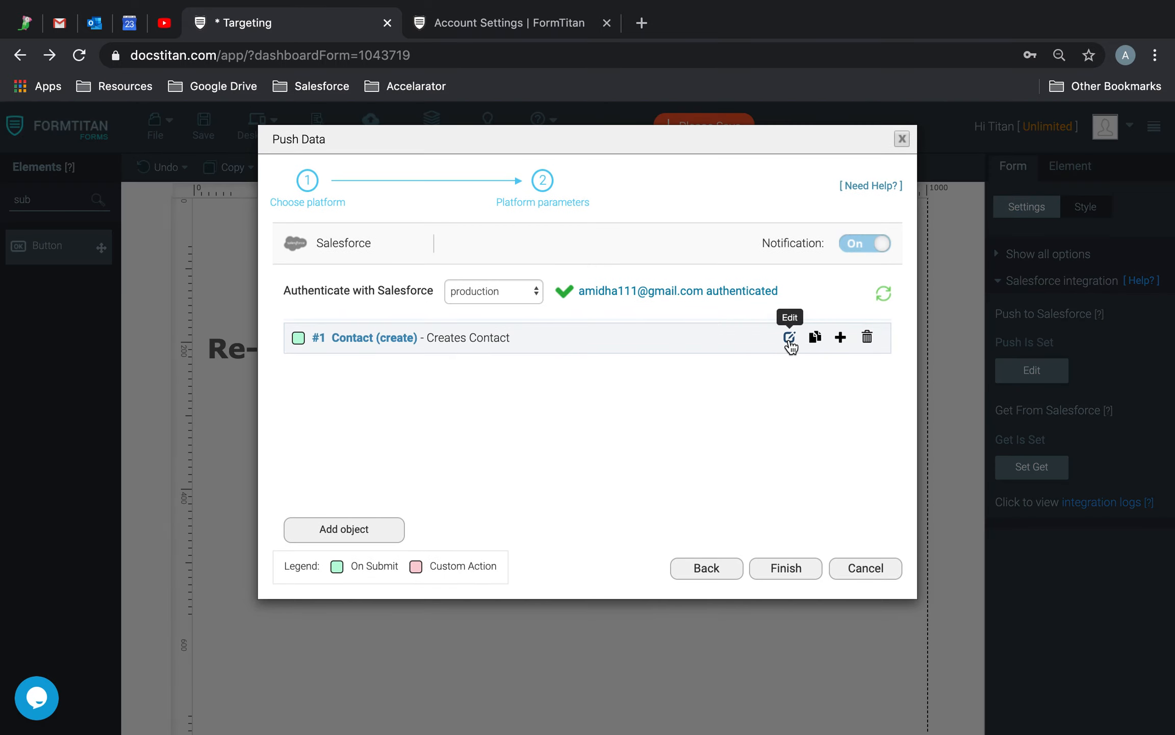
{"action": "left_click", "coordinate": [790, 338]}
{"action": "left_click", "coordinate": [354, 324]}
{"action": "left_click", "coordinate": [364, 401]}
{"action": "left_click", "coordinate": [257, 221]}
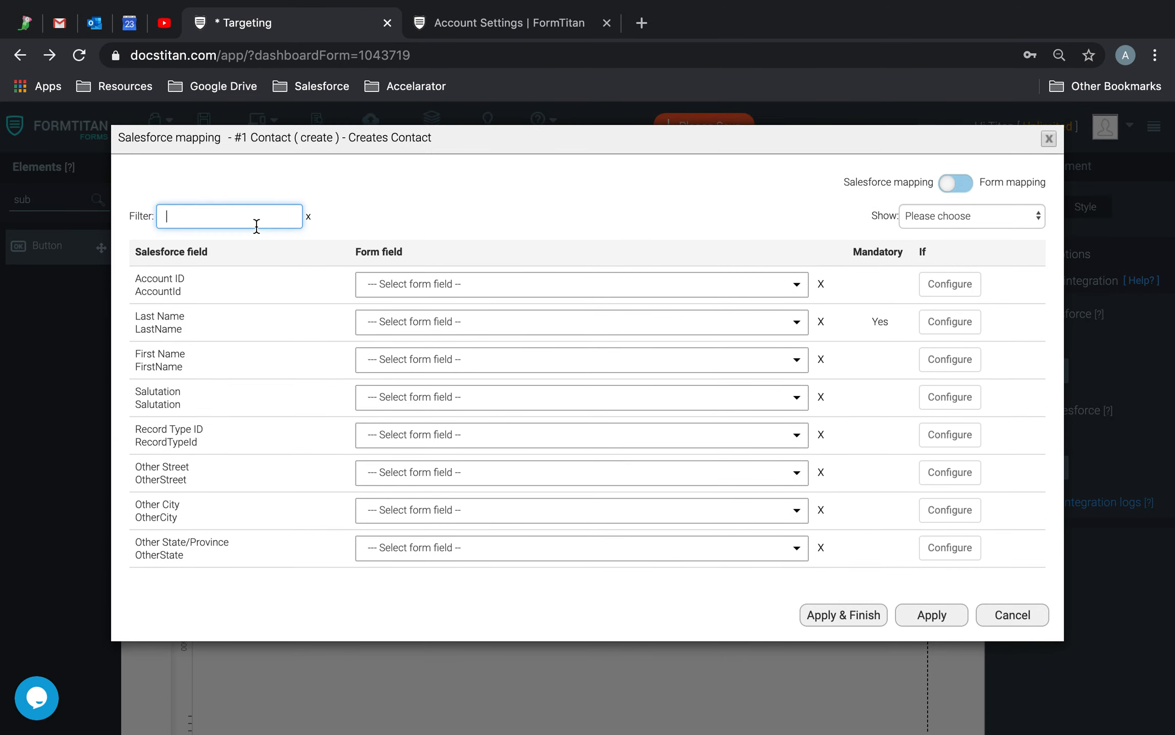
{"action": "type", "text": "fi"}
{"action": "left_click", "coordinate": [472, 296]}
{"action": "type", "text": "fu"}
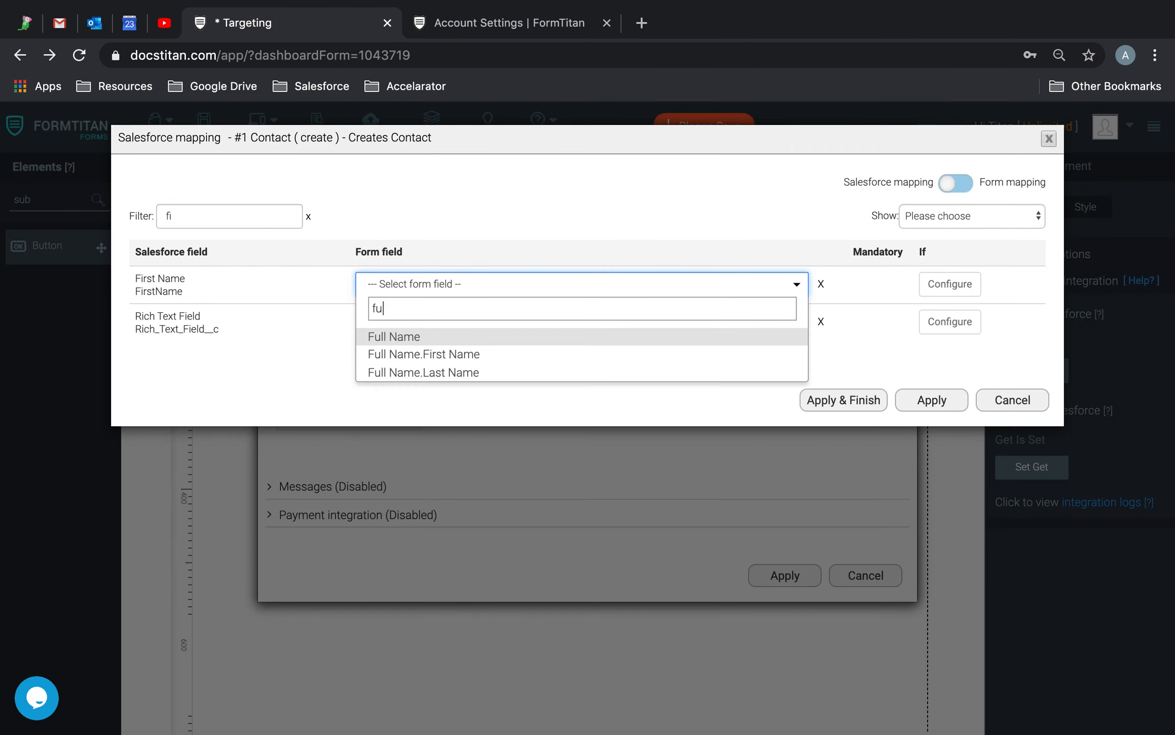
{"action": "key", "text": "BackSpace"}
{"action": "left_click", "coordinate": [448, 373]}
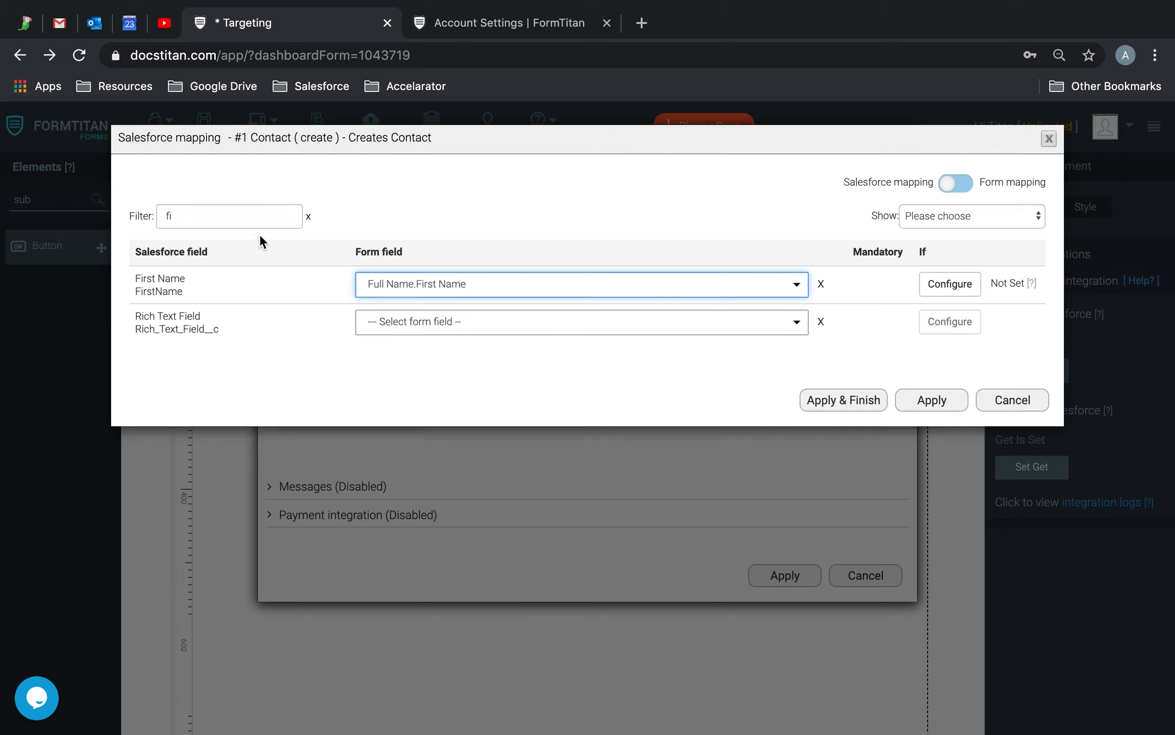
Map Last Name to Full Name.Last Name, apply the mapping and save the form.
{"action": "double_click", "coordinate": [239, 209]}
{"action": "type", "text": "las"}
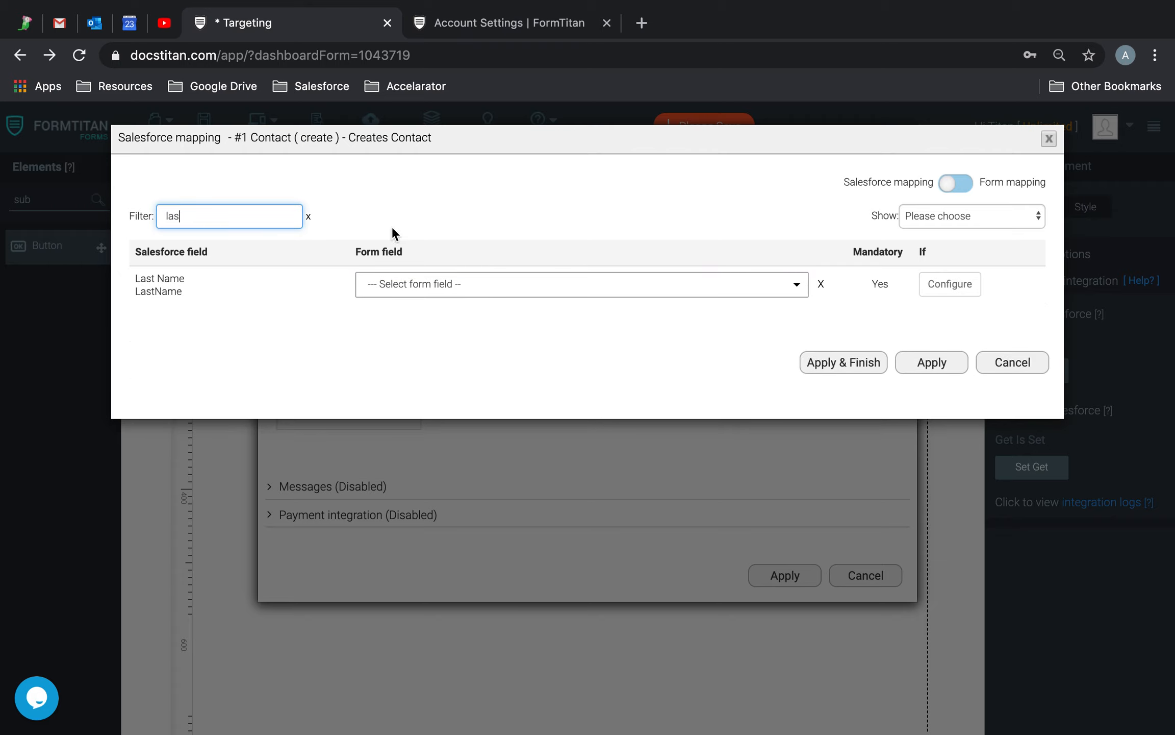
{"action": "left_click", "coordinate": [414, 295]}
{"action": "type", "text": "las"}
{"action": "left_click", "coordinate": [460, 335]}
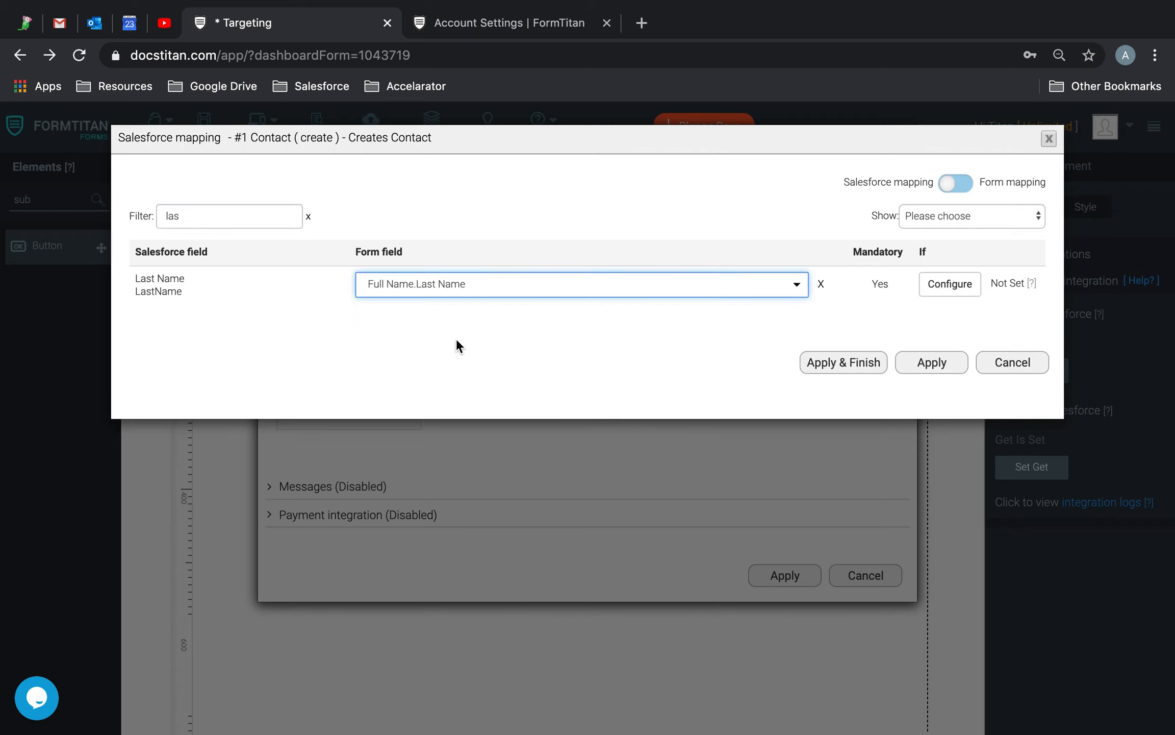
{"action": "left_click", "coordinate": [860, 365]}
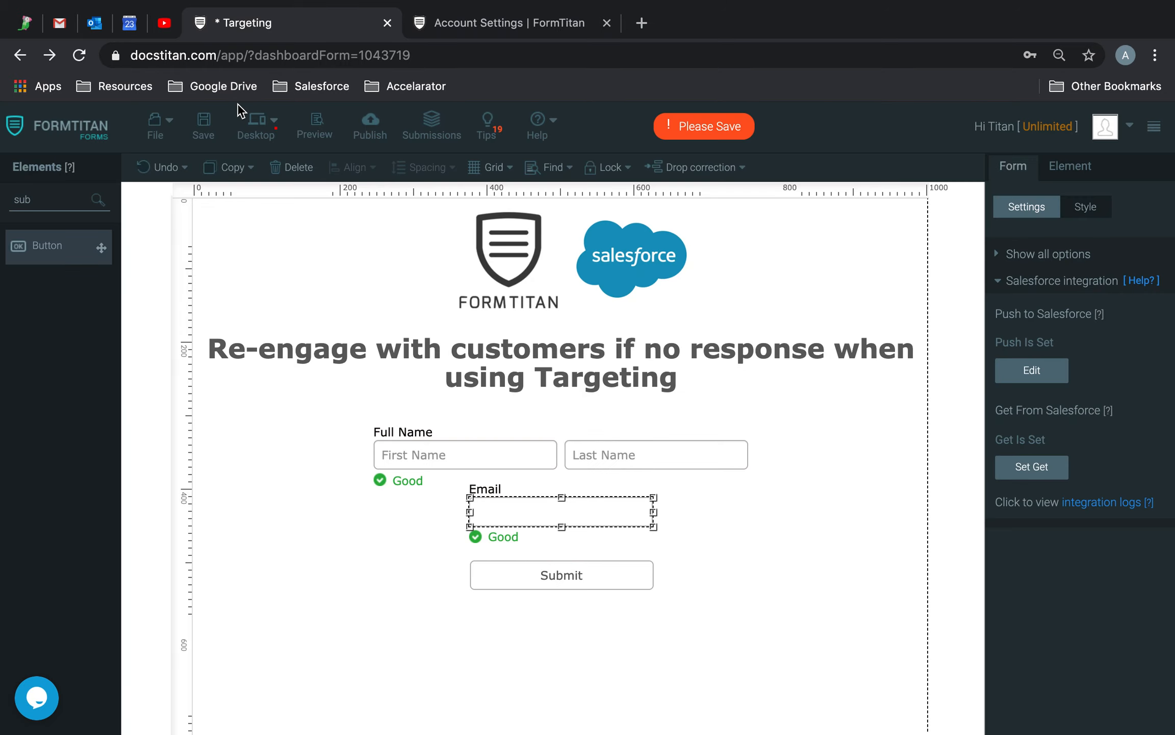
{"action": "left_click", "coordinate": [203, 124]}
From Targeting settings, create campaign 'Create Contact Demo Campaign' and continue to the email step.
{"action": "left_click", "coordinate": [1023, 255]}
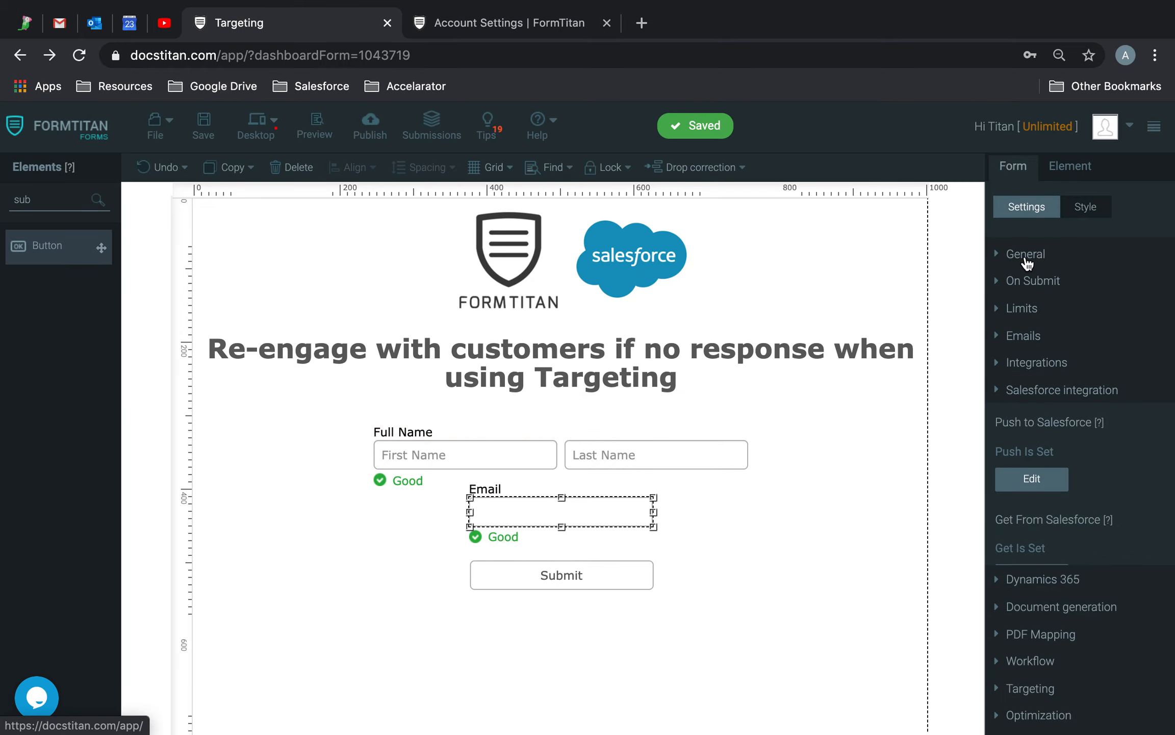
{"action": "left_click", "coordinate": [1051, 530]}
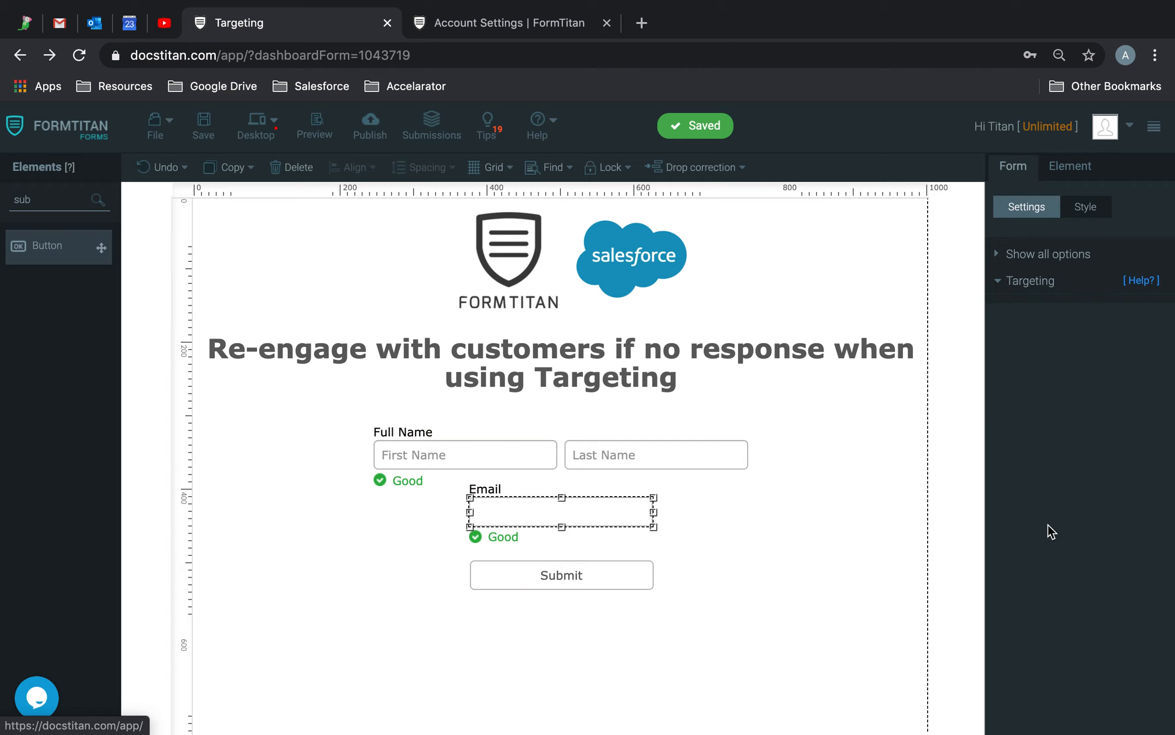
{"action": "left_click", "coordinate": [1052, 337]}
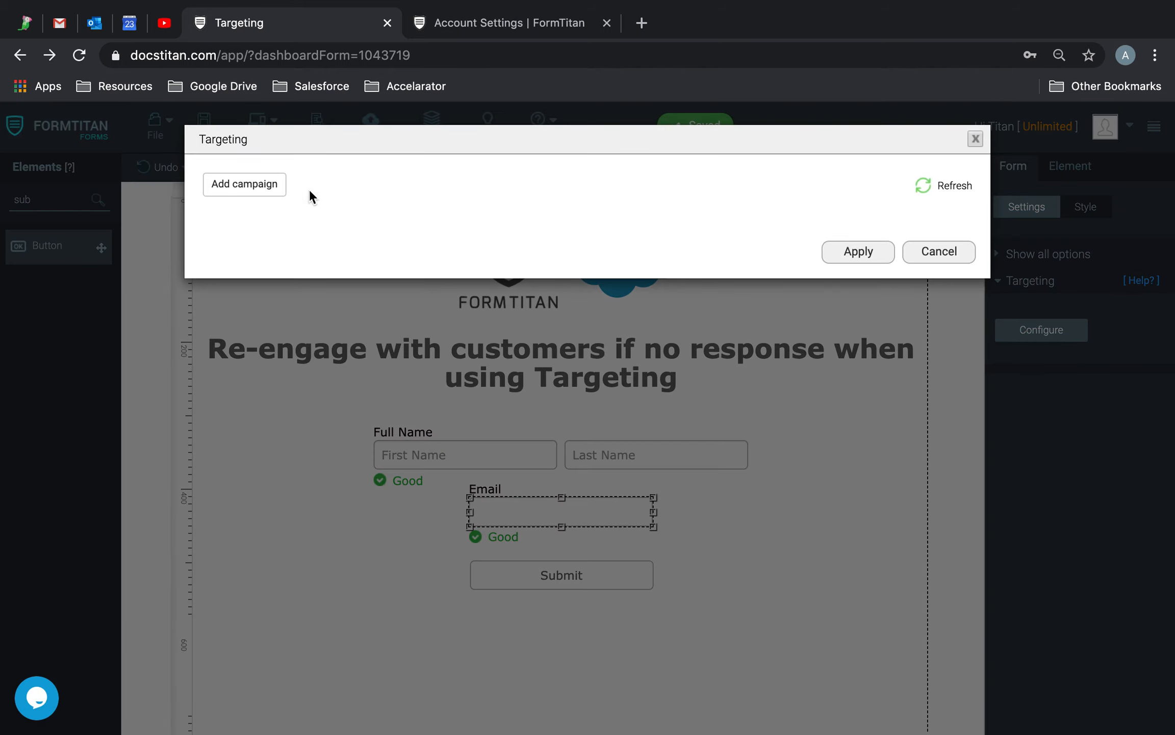
{"action": "left_click", "coordinate": [244, 183]}
{"action": "left_click", "coordinate": [345, 269]}
{"action": "type", "text": "C"}
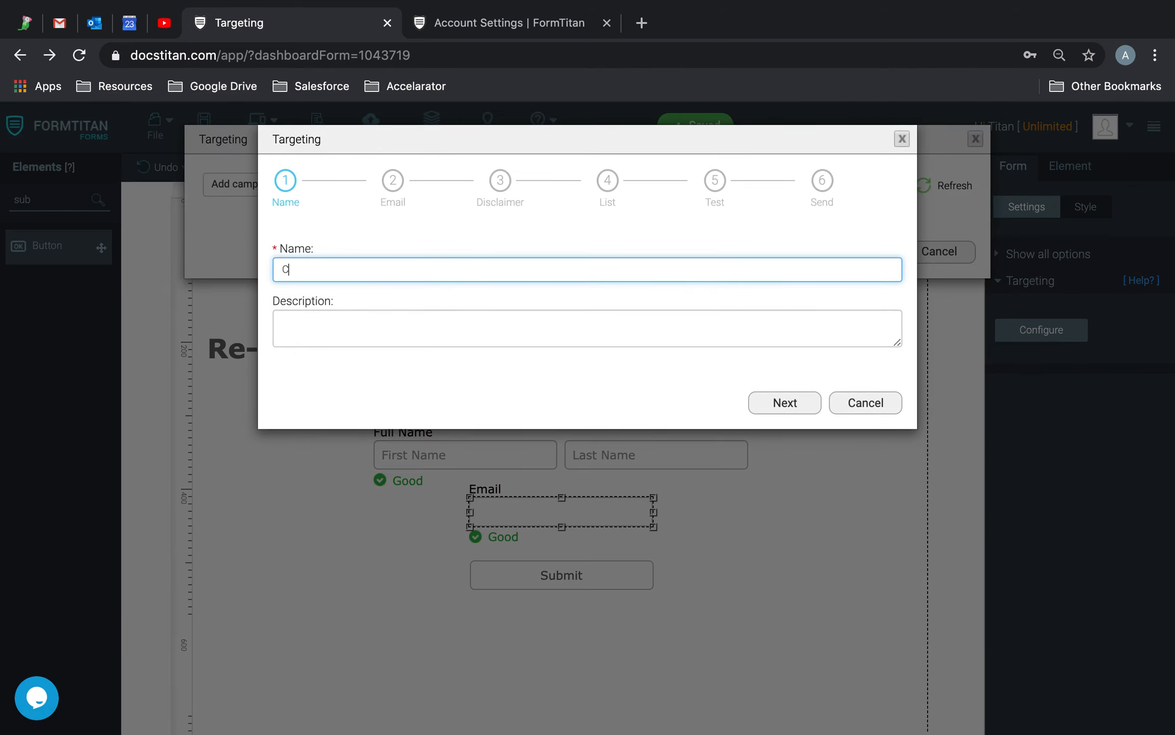
{"action": "type", "text": "reate Contact Demo Campaign"}
{"action": "left_click", "coordinate": [789, 403]}
Enter the subject 'Please enter contact details to claim coupon', sender name and reply-to address.
{"action": "left_click", "coordinate": [376, 271]}
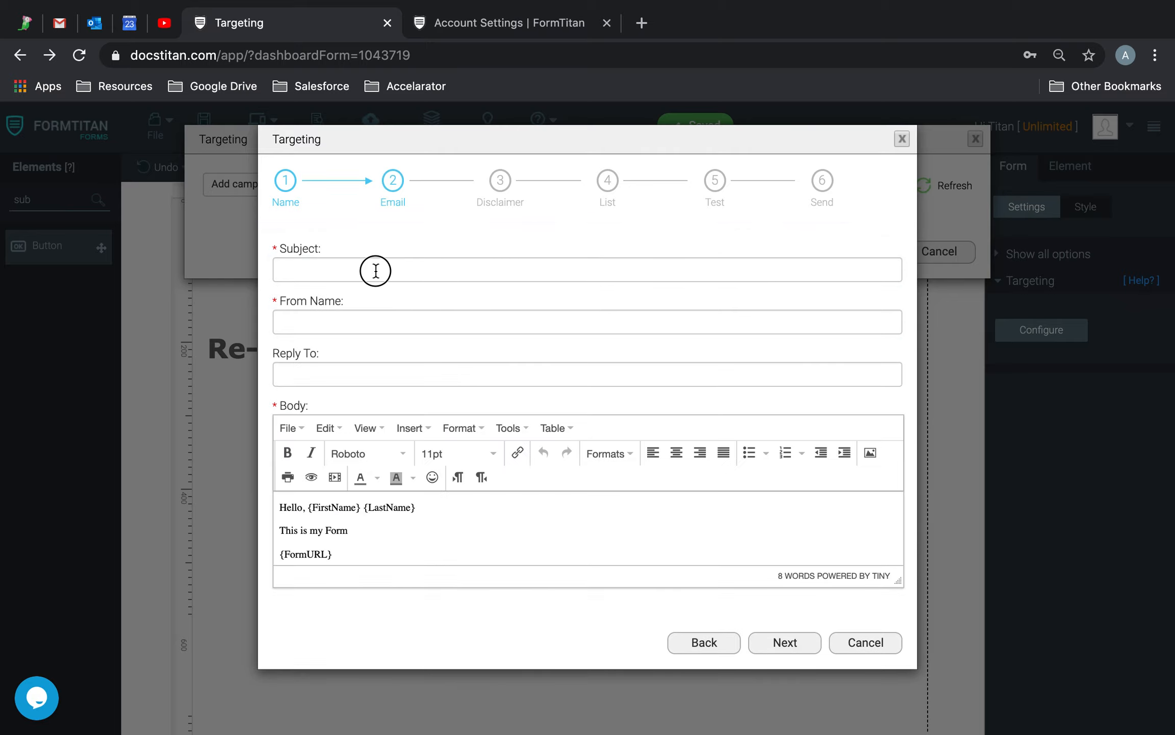
{"action": "type", "text": "Please enter"}
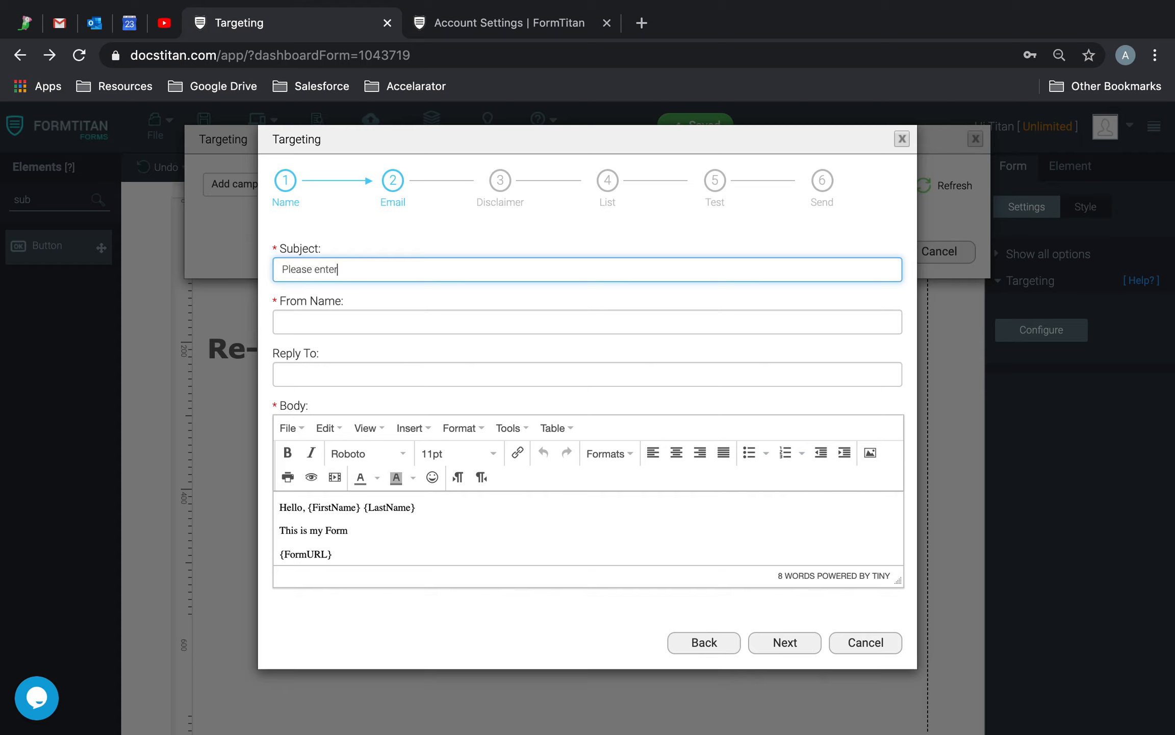
{"action": "type", "text": " contact details to claim coupon..."}
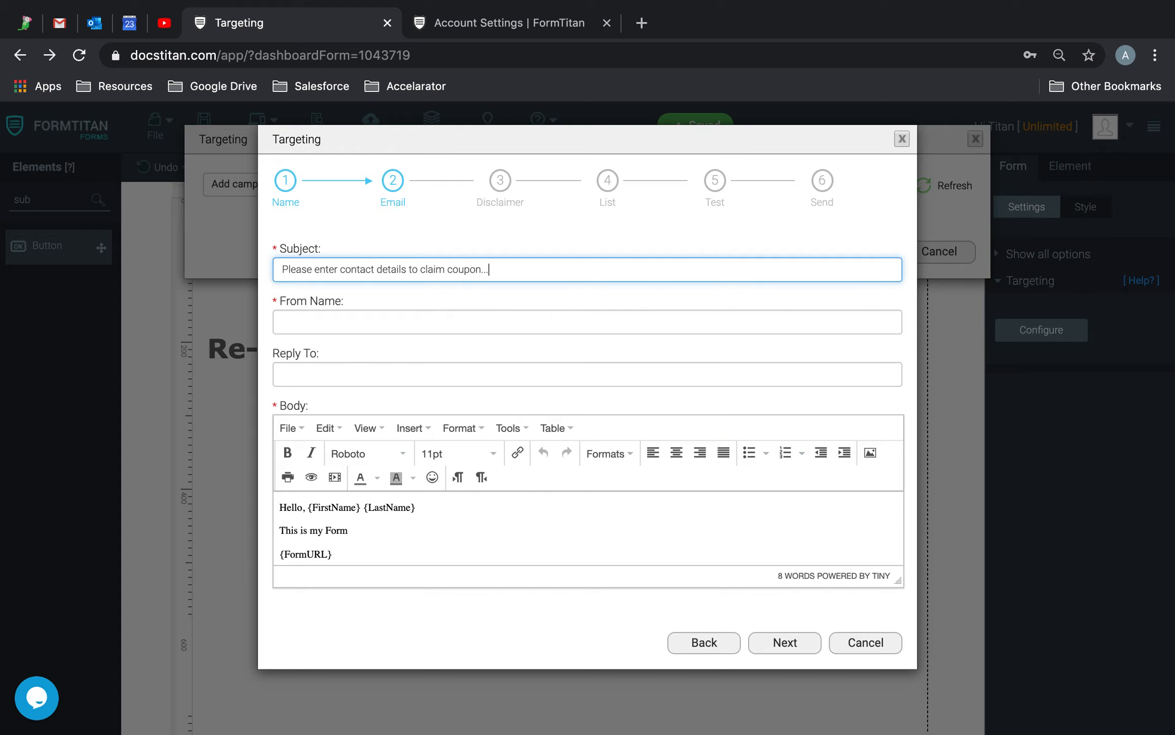
{"action": "left_click", "coordinate": [367, 325]}
{"action": "key", "text": "Tab"}
{"action": "type", "text": "noreply@"}
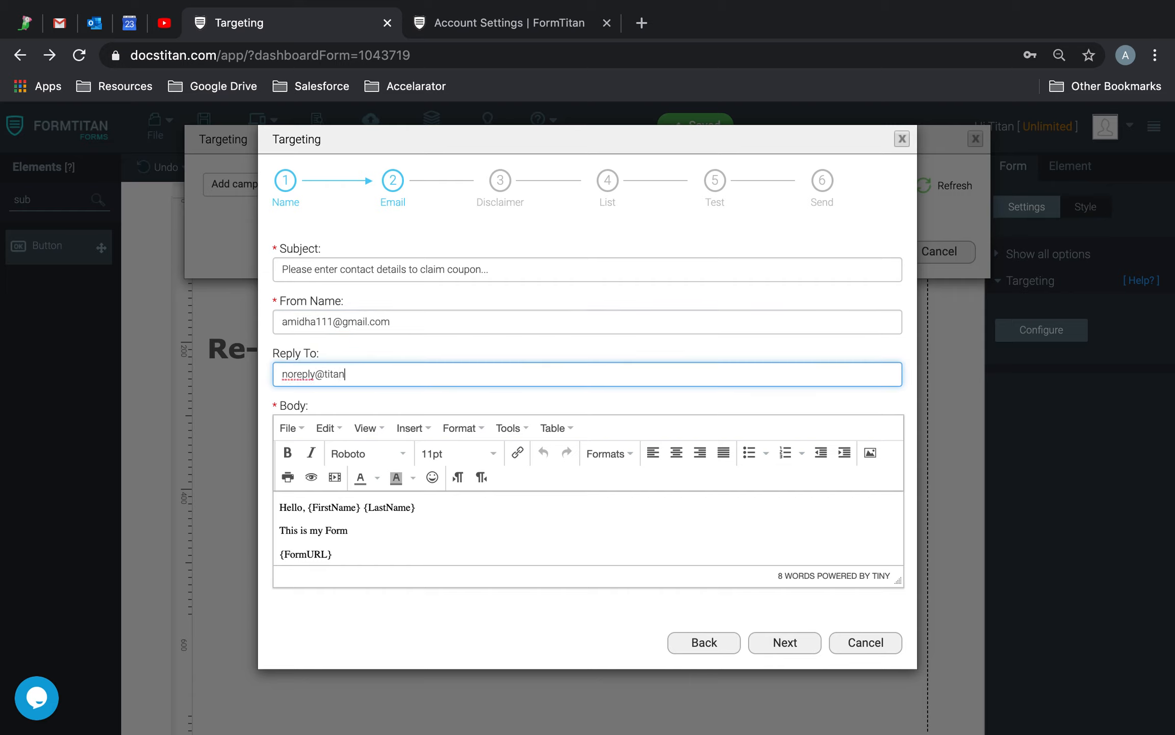
Add a body paragraph asking recipients to complete the form below to receive the coupon.
{"action": "scroll", "coordinate": [451, 519], "scroll_direction": "down", "scroll_amount": 1}
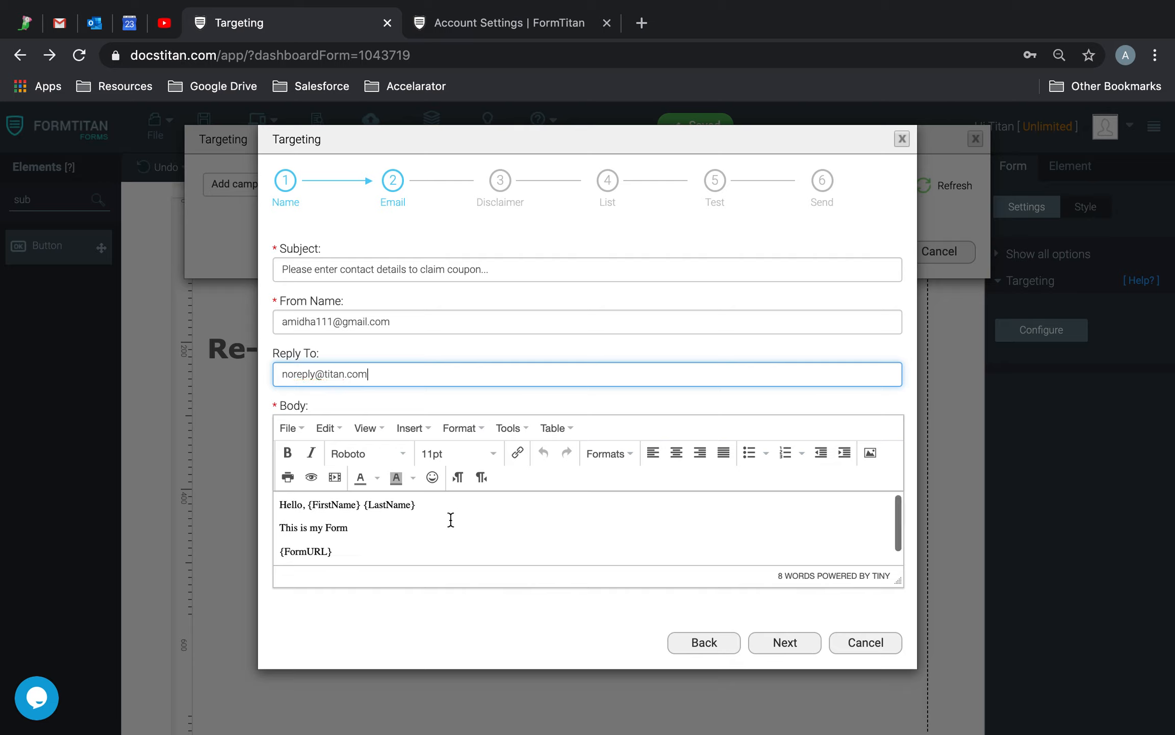
{"action": "left_click", "coordinate": [451, 504]}
{"action": "key", "text": "Return"}
{"action": "type", "text": "Please complete form"}
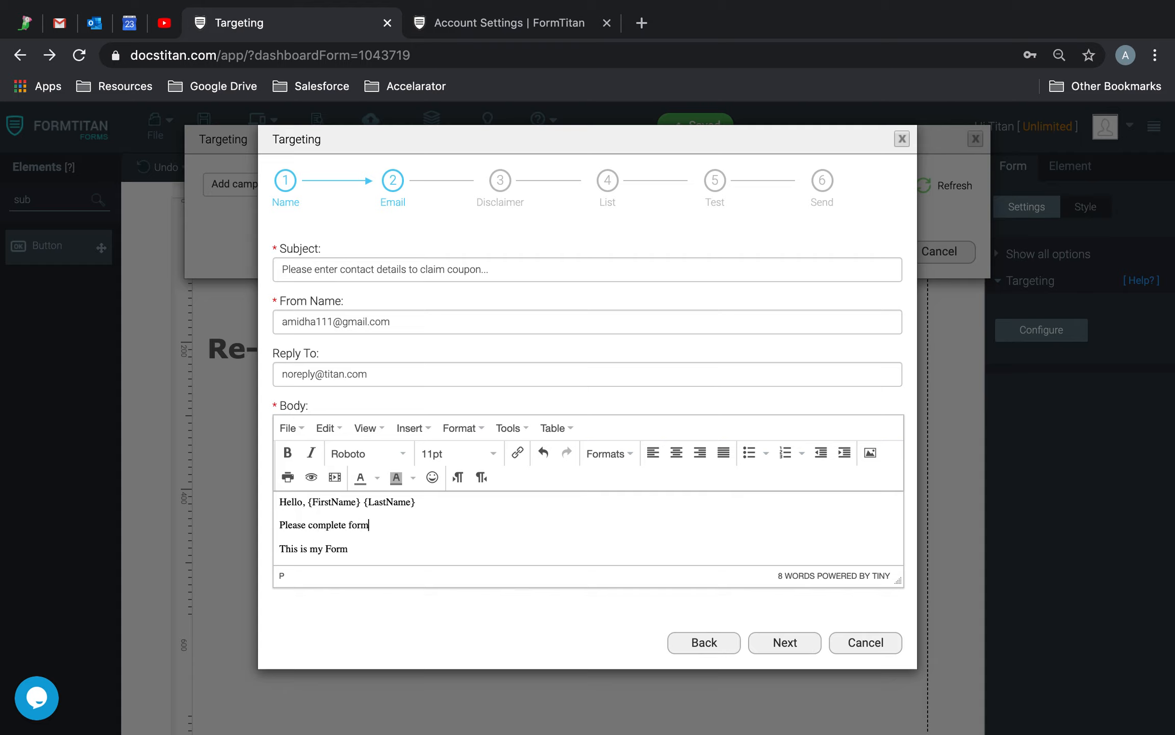
{"action": "type", "text": " below to recieve your cp"}
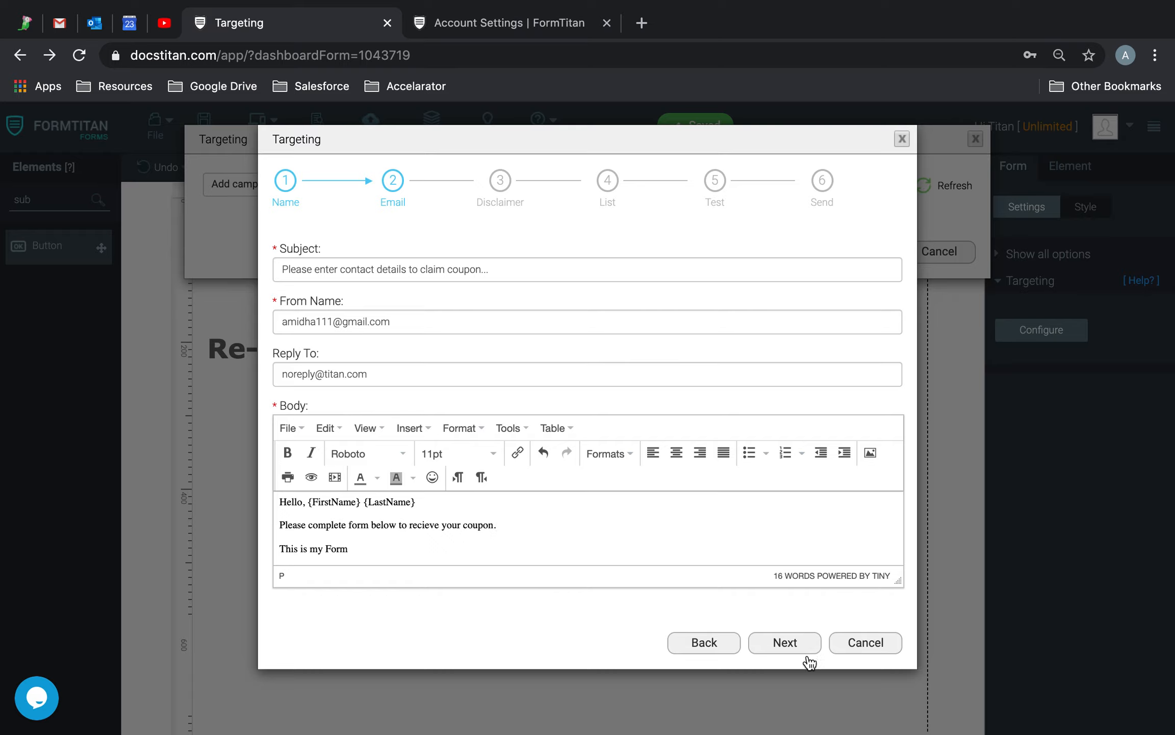
Set the campaign disclaimer to 'This is a test!'.
{"action": "left_click", "coordinate": [775, 643]}
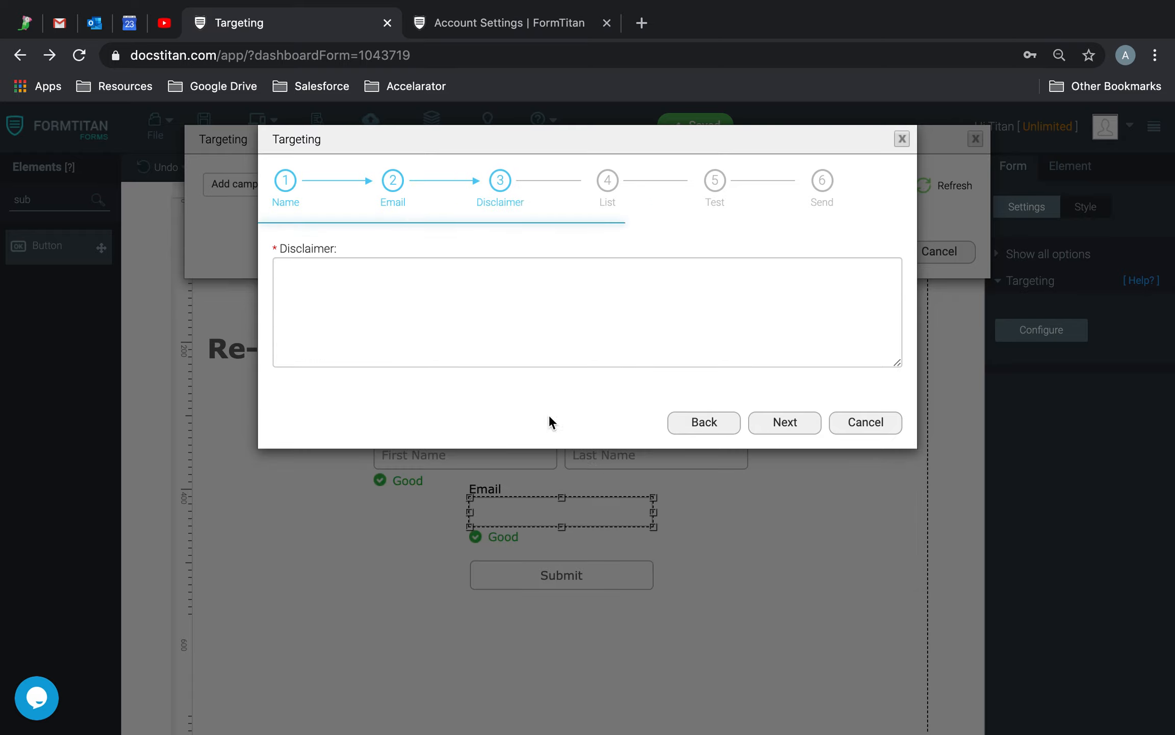
{"action": "left_click", "coordinate": [504, 335]}
{"action": "type", "text": "This is a test!"}
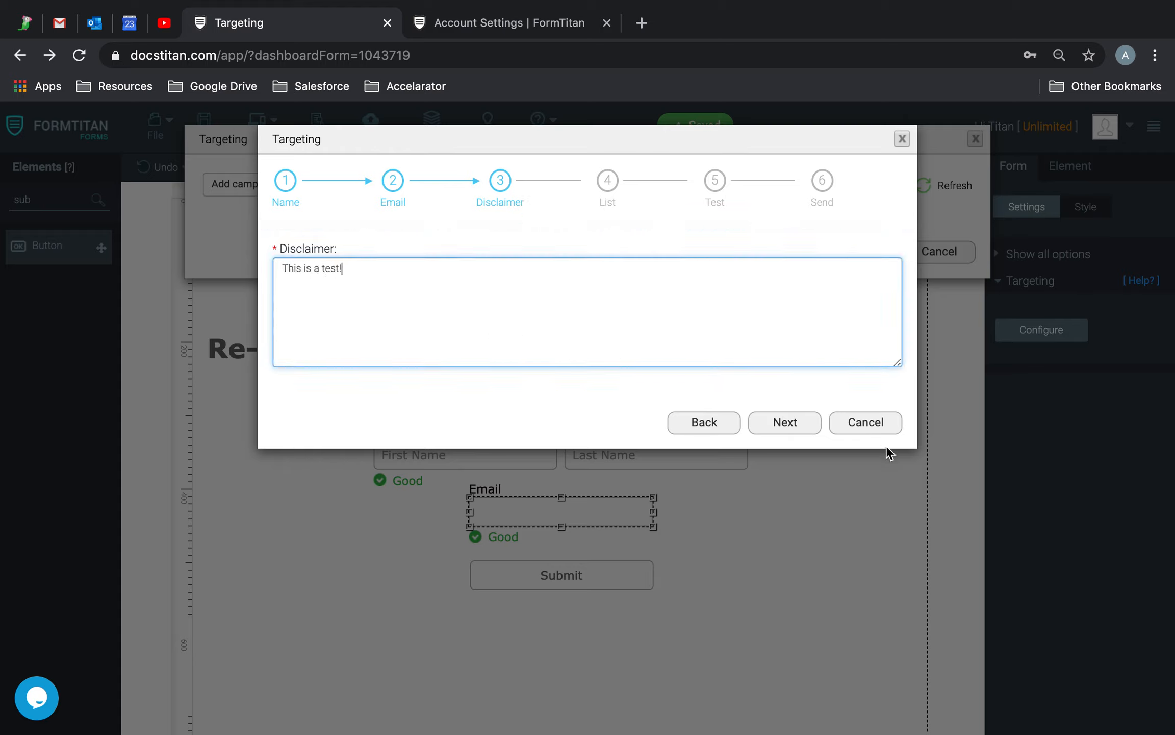
{"action": "left_click", "coordinate": [794, 424]}
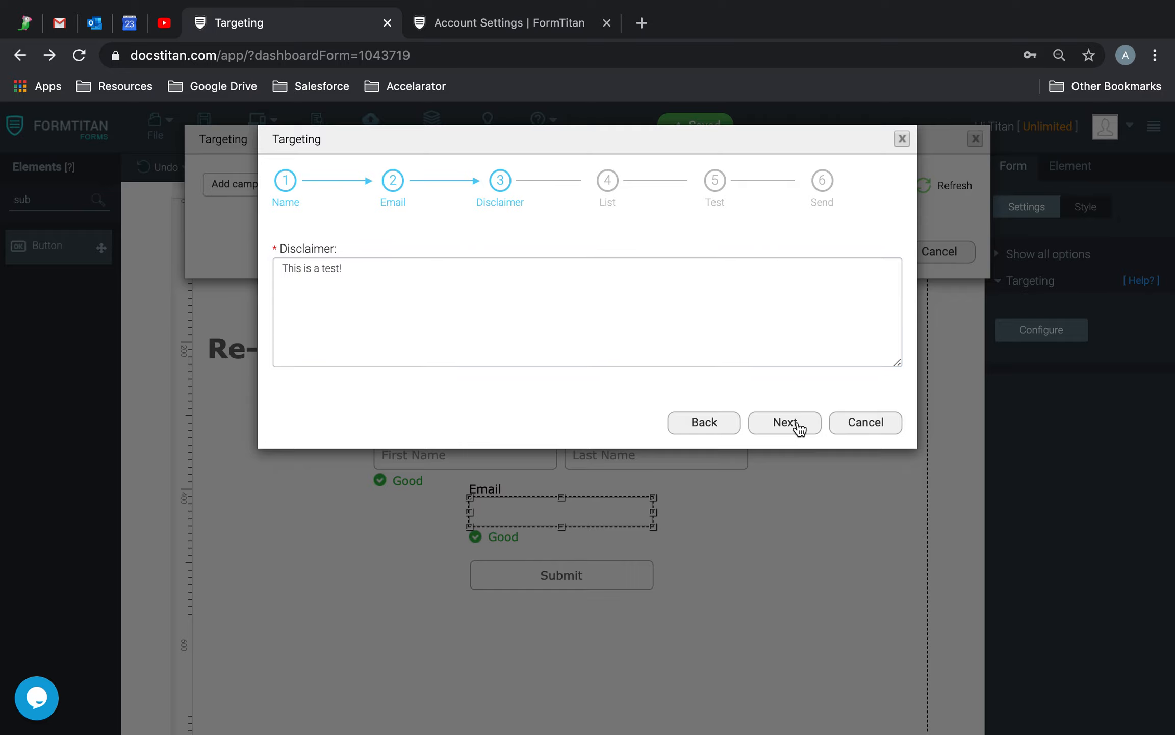
{"action": "left_click", "coordinate": [802, 249]}
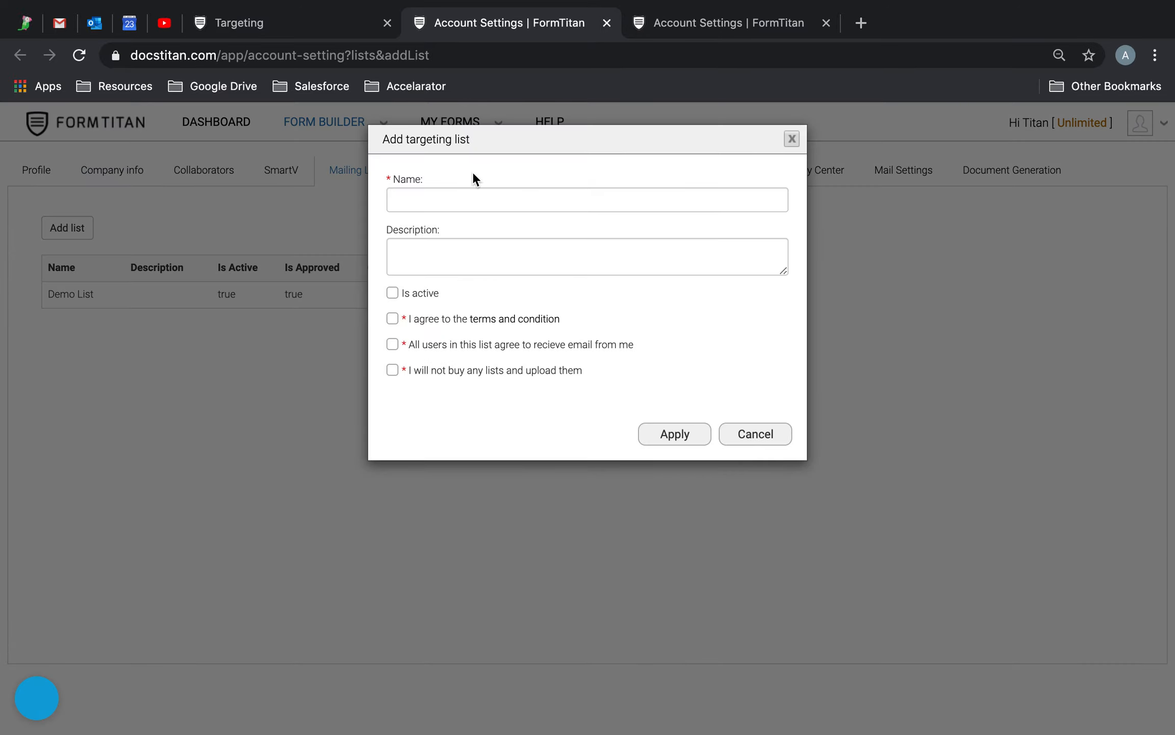
Create the 'Coupon Contact List' mailing list as active, accepting terms and email consent.
{"action": "left_click", "coordinate": [445, 201]}
{"action": "type", "text": "C"}
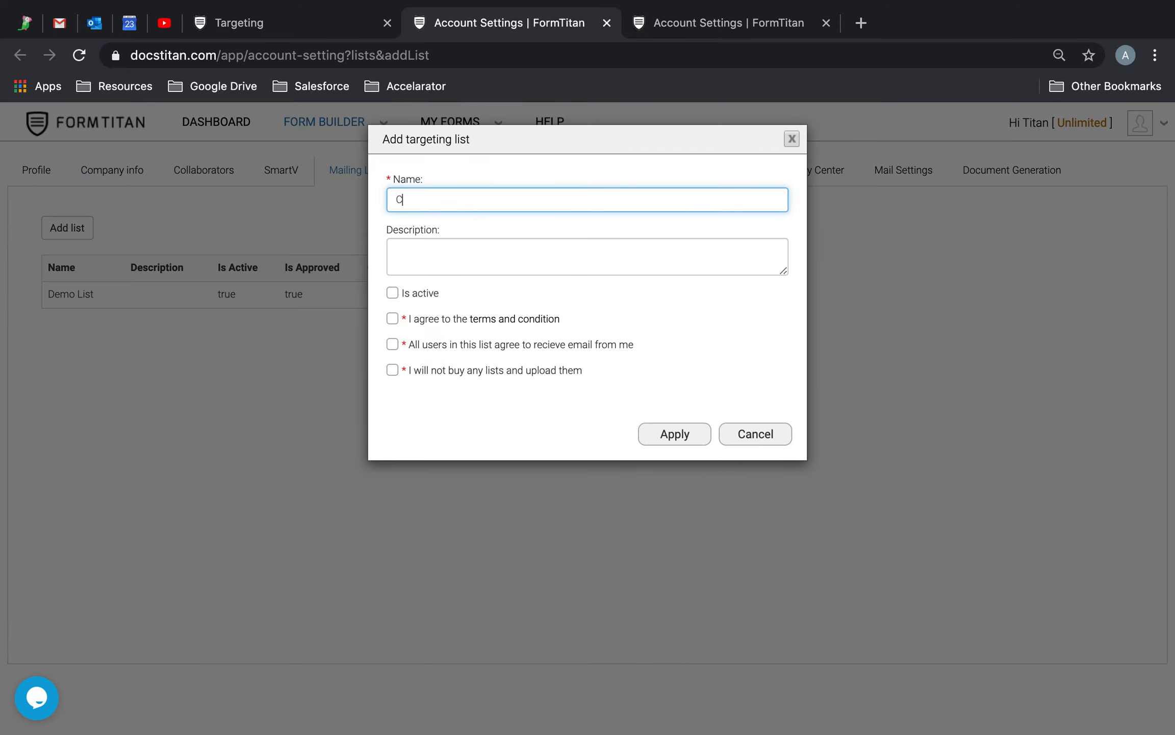
{"action": "type", "text": "oupon COntact Listact"}
{"action": "left_click", "coordinate": [392, 293]}
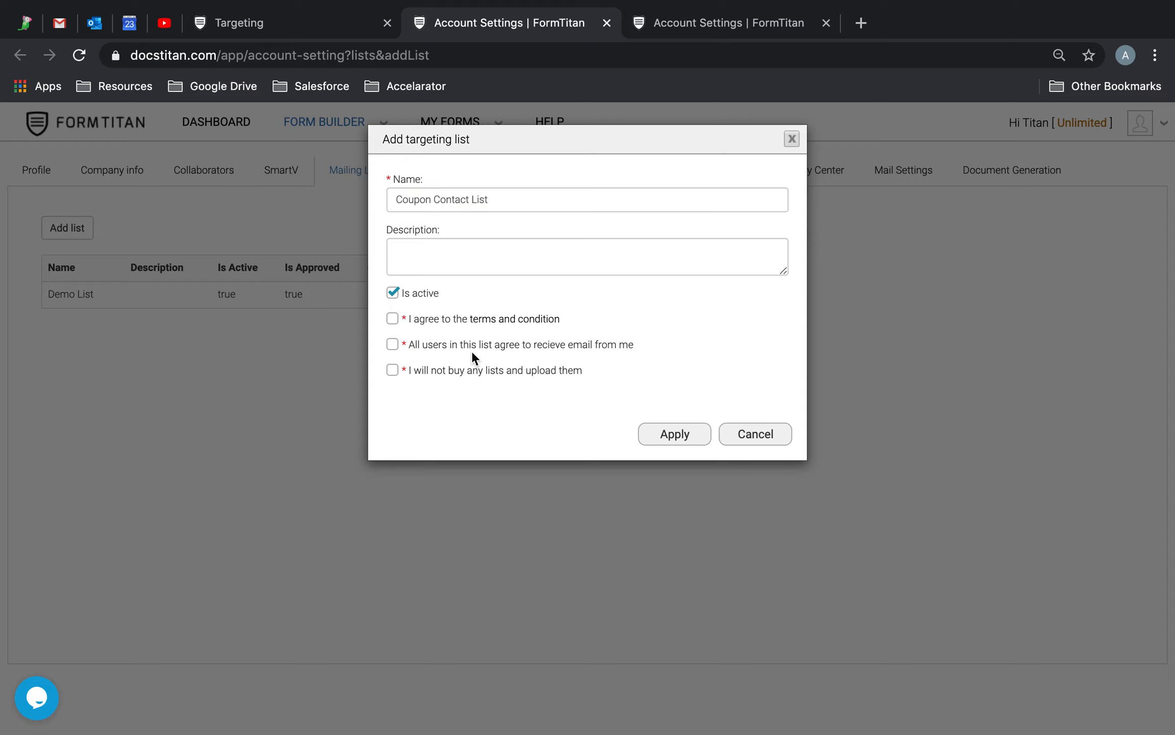
{"action": "left_click", "coordinate": [392, 319]}
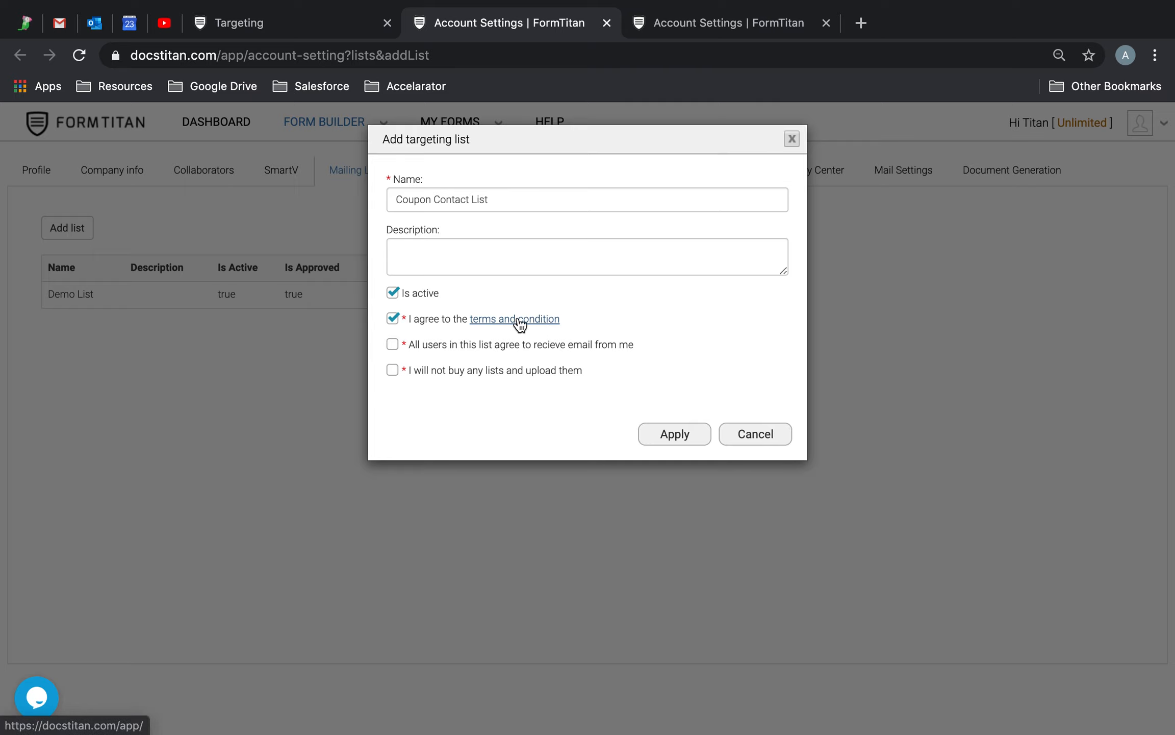
{"action": "left_click", "coordinate": [391, 345]}
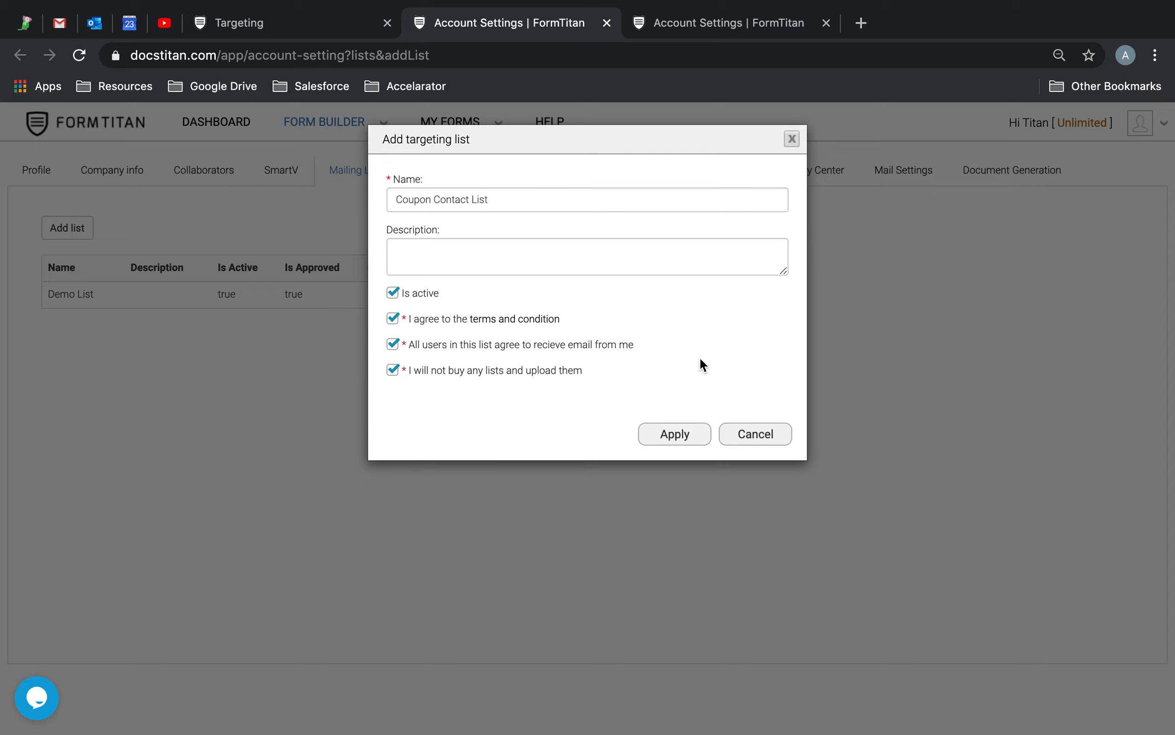
{"action": "left_click", "coordinate": [686, 436]}
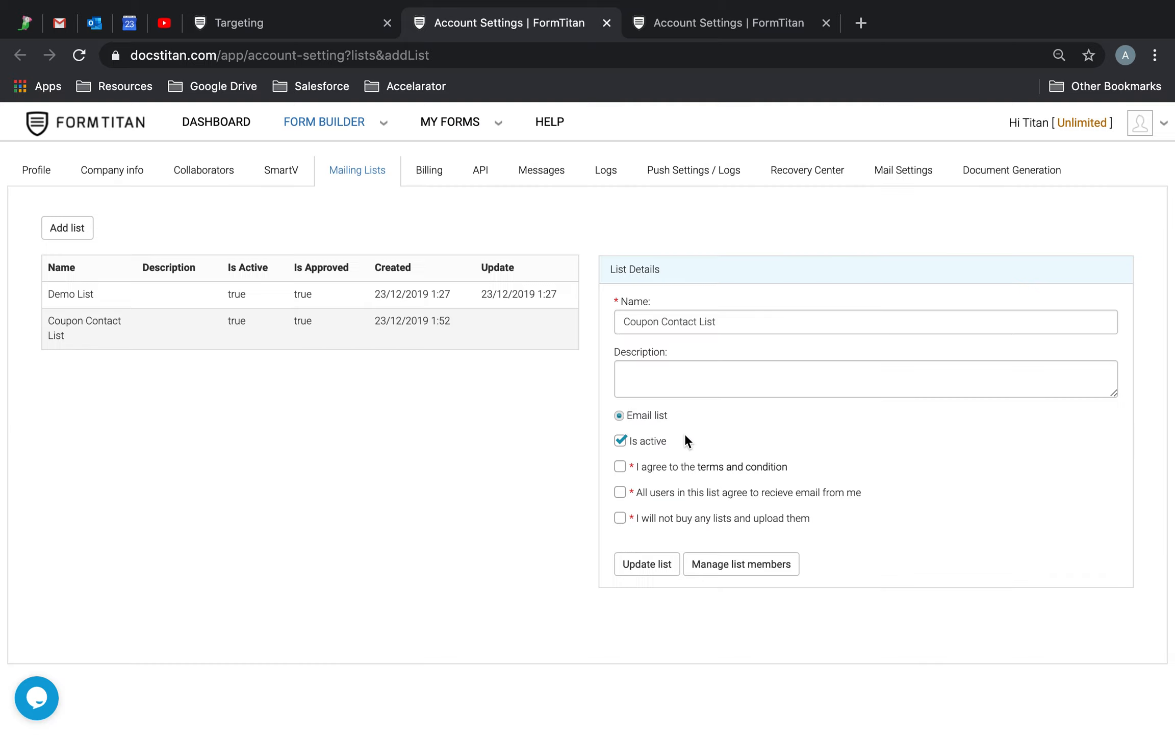
{"action": "left_click", "coordinate": [314, 26]}
Refresh and select Coupon Contact List, find the send step empty, then return to Mailing Lists.
{"action": "left_click", "coordinate": [851, 249]}
{"action": "left_click", "coordinate": [394, 284]}
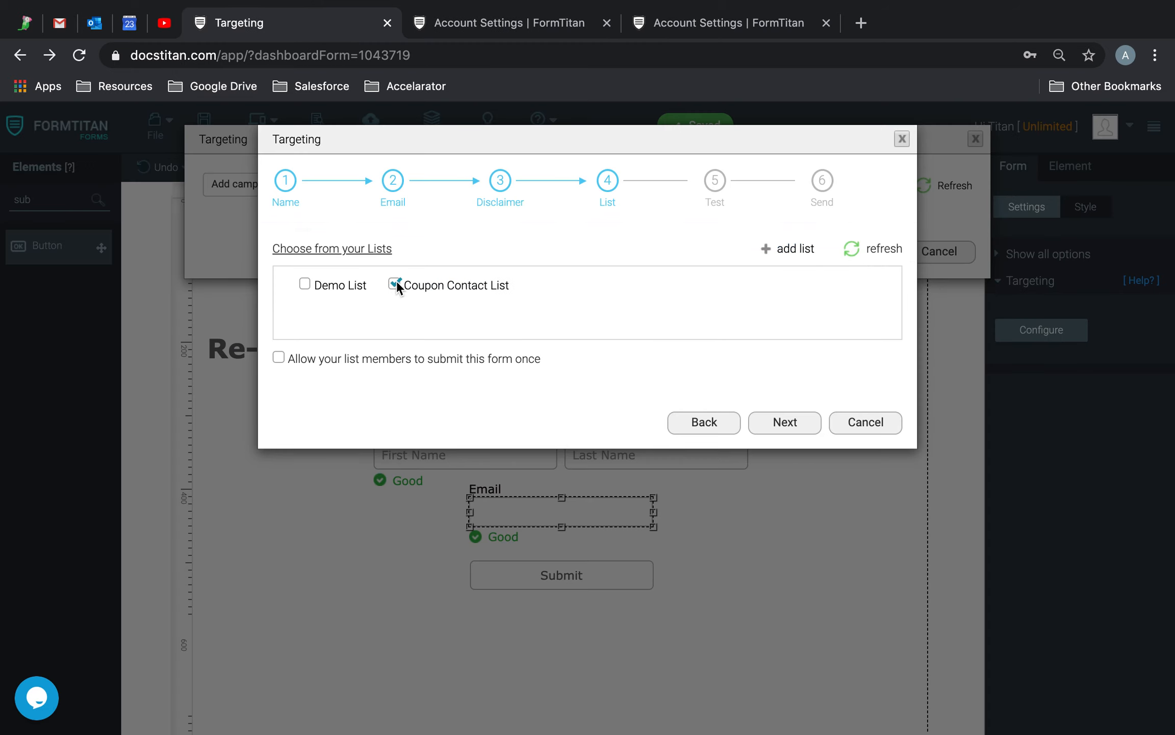
{"action": "left_click", "coordinate": [799, 424]}
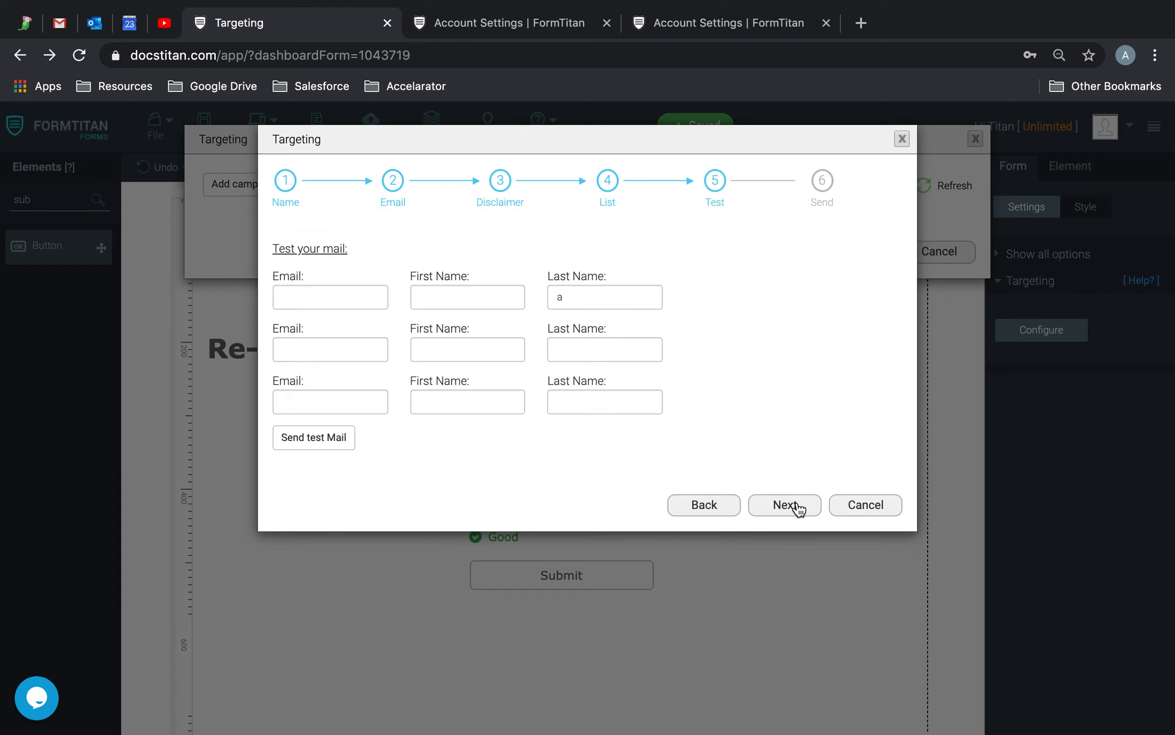
{"action": "left_click", "coordinate": [797, 509]}
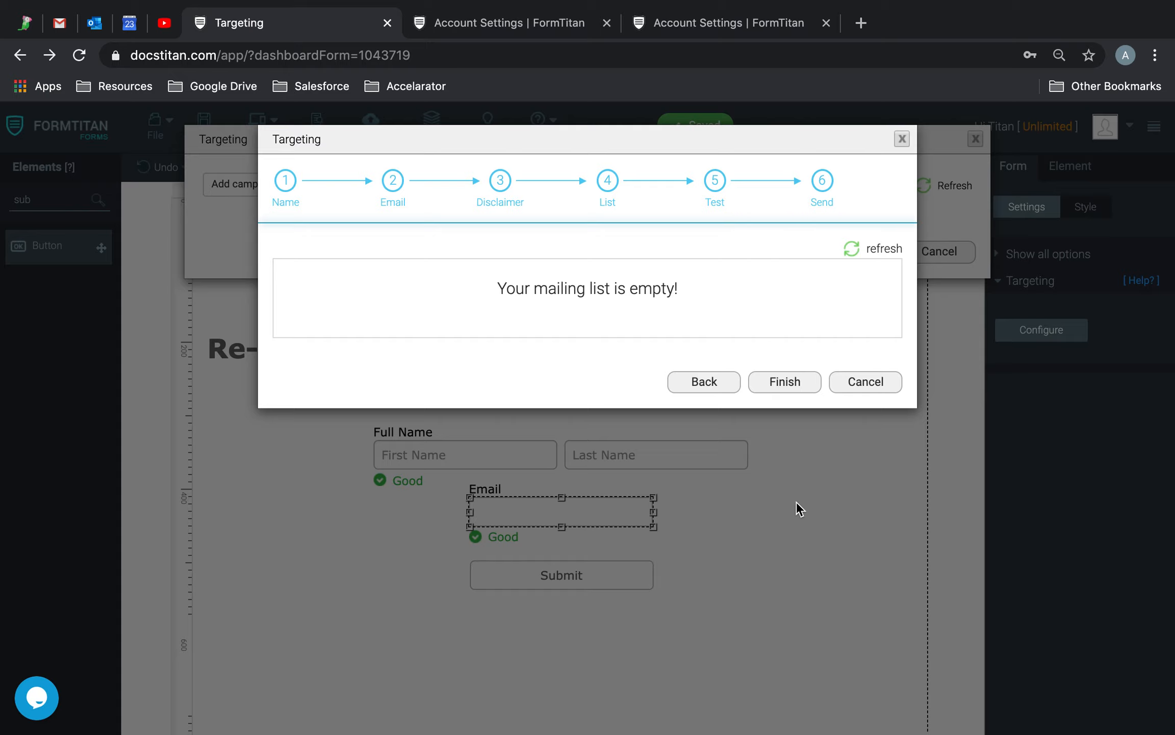
{"action": "left_click", "coordinate": [705, 382]}
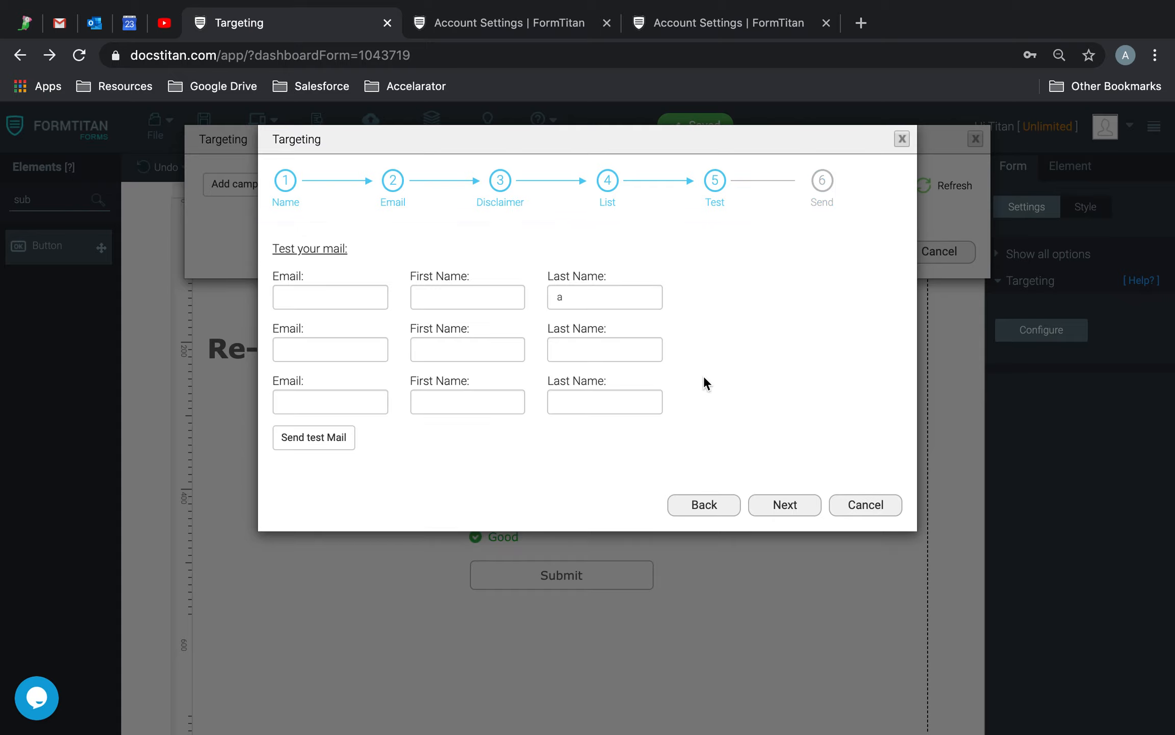
{"action": "left_click", "coordinate": [683, 502]}
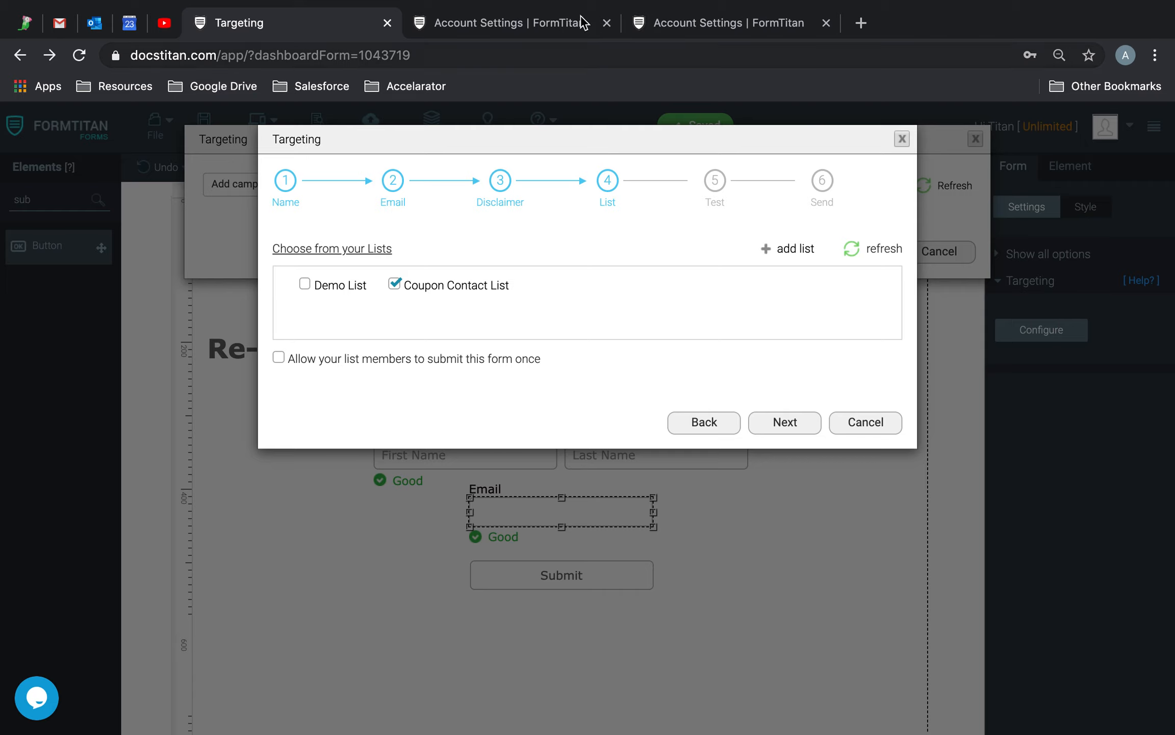
{"action": "left_click", "coordinate": [518, 22]}
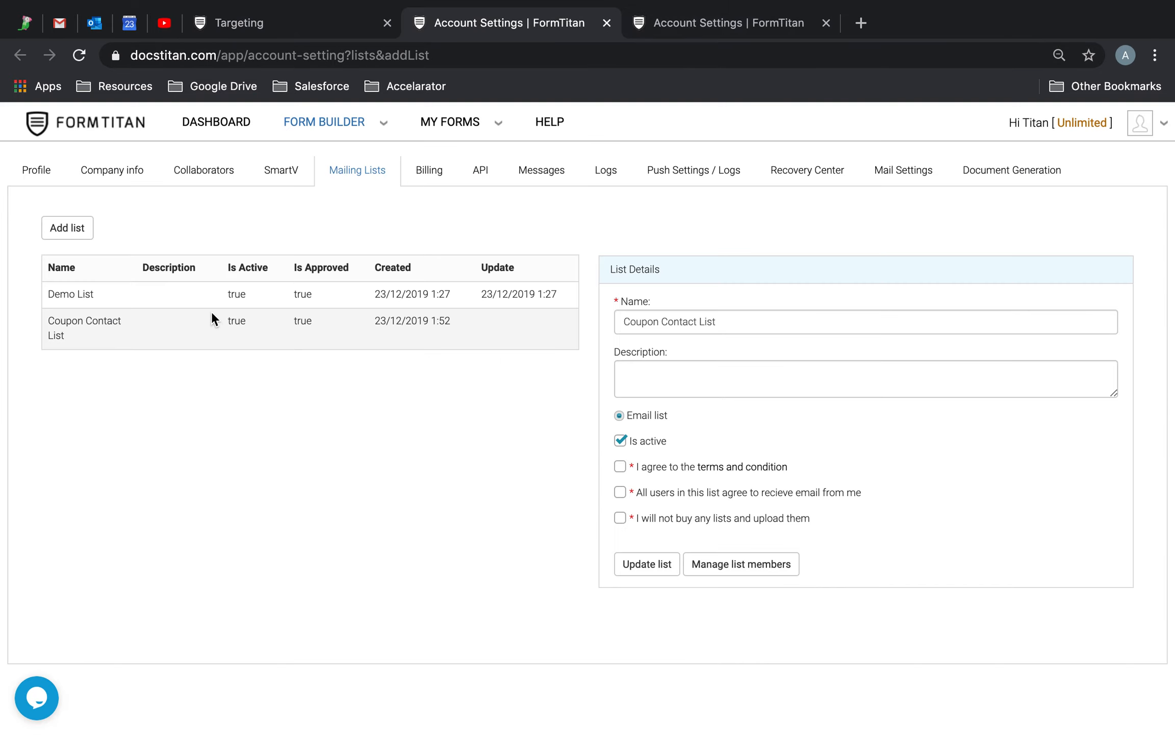
Add the first contact to Coupon Contact List as an active member with e-mail and name.
{"action": "left_click", "coordinate": [315, 324]}
{"action": "left_click", "coordinate": [741, 563]}
{"action": "left_click", "coordinate": [323, 184]}
{"action": "left_click", "coordinate": [463, 199]}
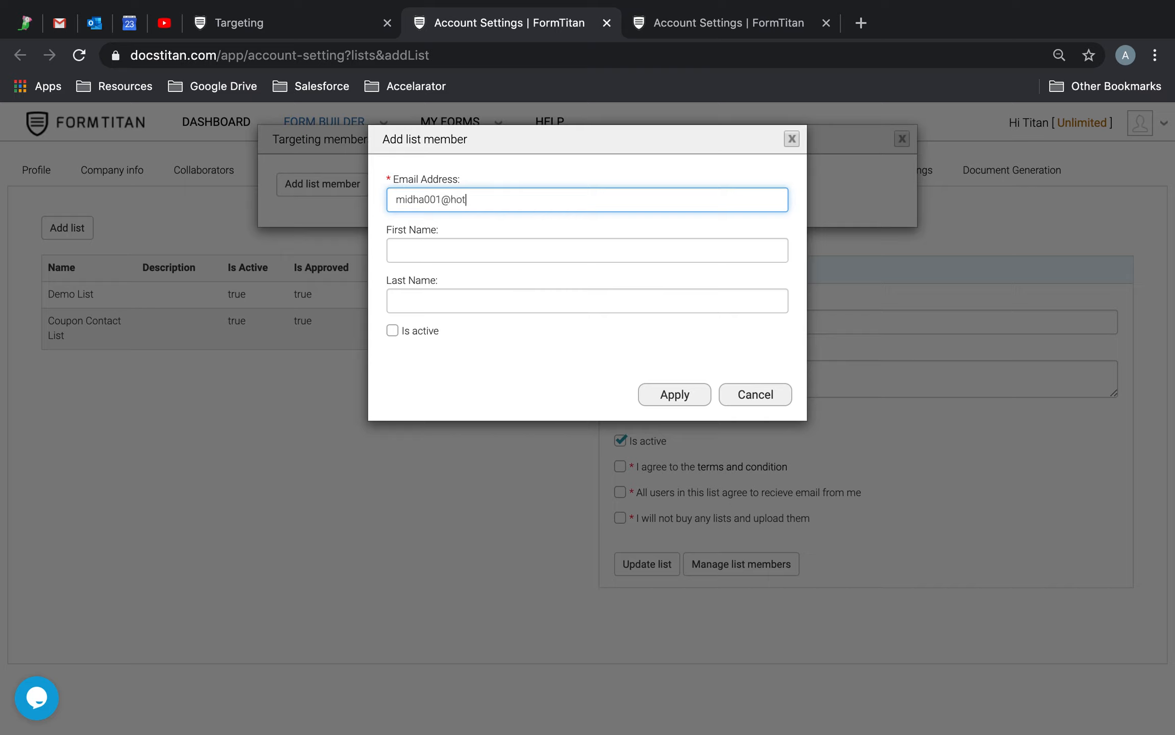
{"action": "key", "text": "Tab"}
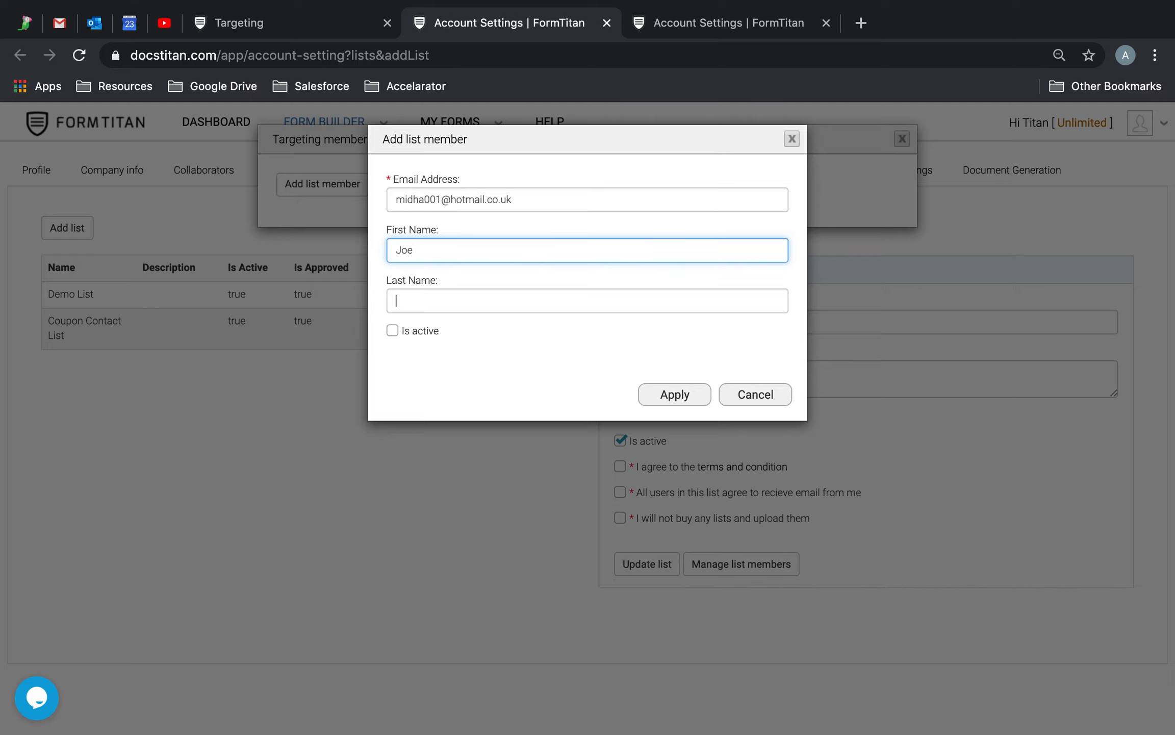
{"action": "type", "text": "ggs"}
{"action": "left_click", "coordinate": [392, 330]}
{"action": "left_click", "coordinate": [664, 399]}
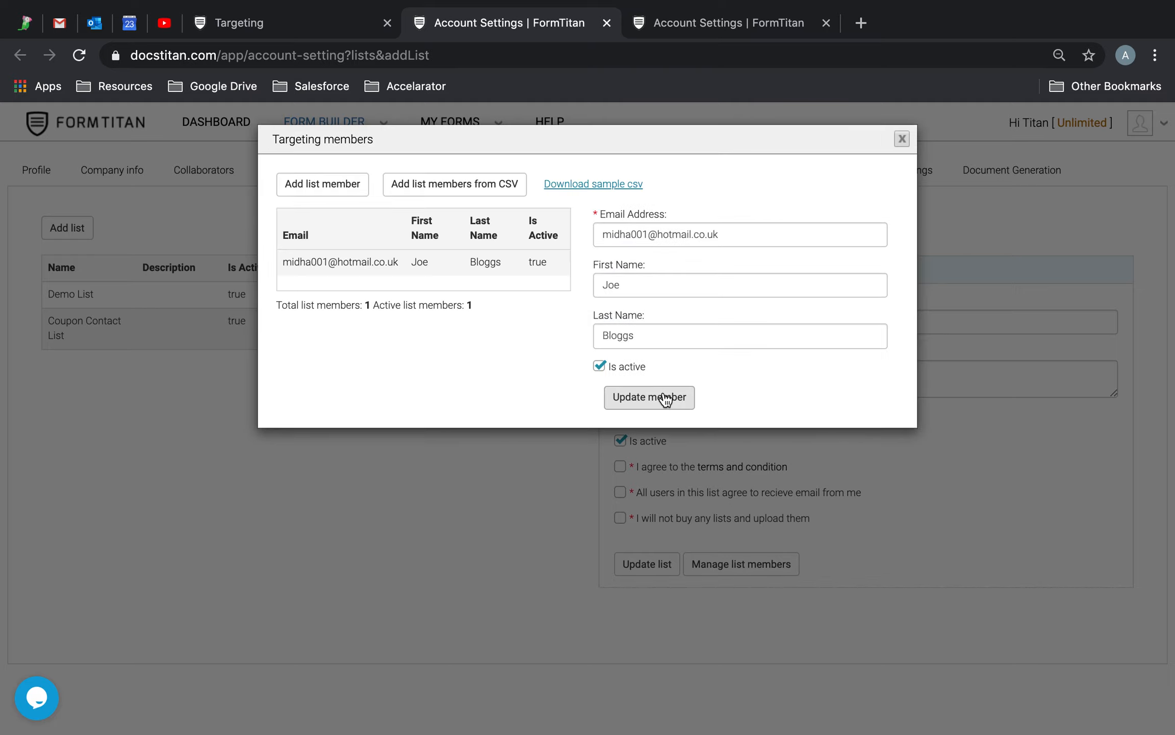
Start adding a second member, but its name and e-mail land in the wrong fields.
{"action": "left_click", "coordinate": [315, 184]}
{"action": "left_click", "coordinate": [501, 199]}
{"action": "type", "text": "Tim"}
{"action": "key", "text": "Tab"}
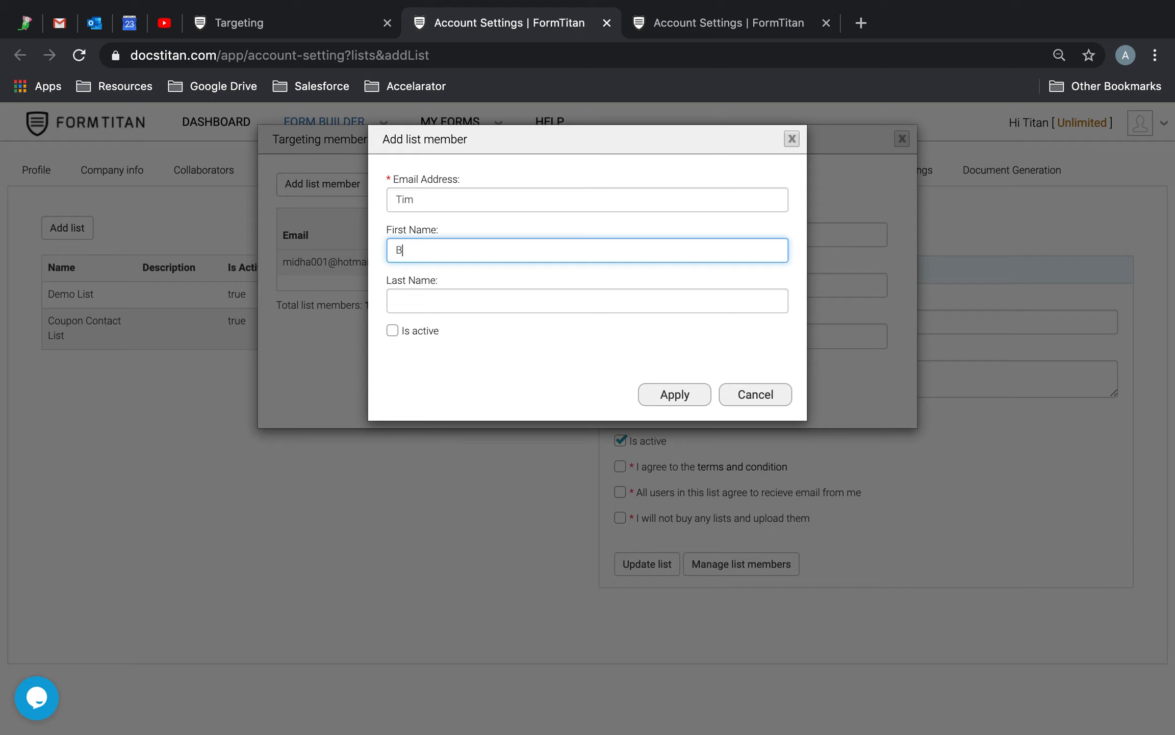
{"action": "type", "text": "Bloggs"}
{"action": "key", "text": "Tab"}
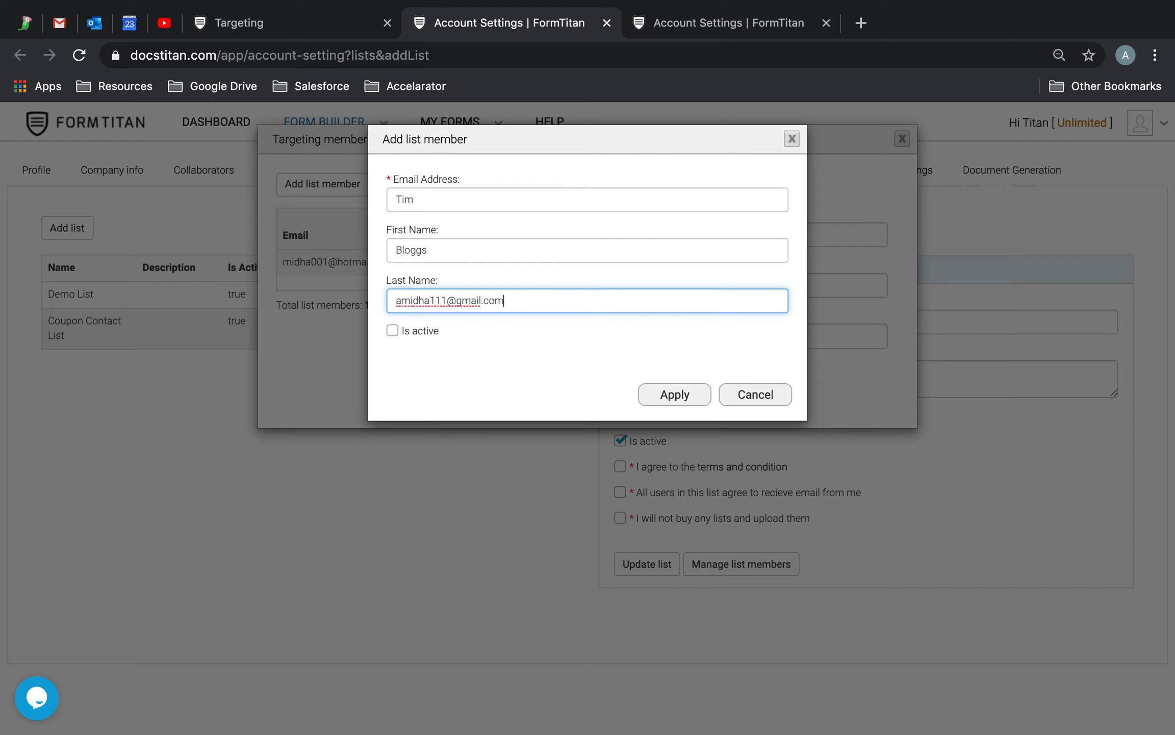
{"action": "left_click", "coordinate": [385, 333]}
{"action": "left_click", "coordinate": [392, 330]}
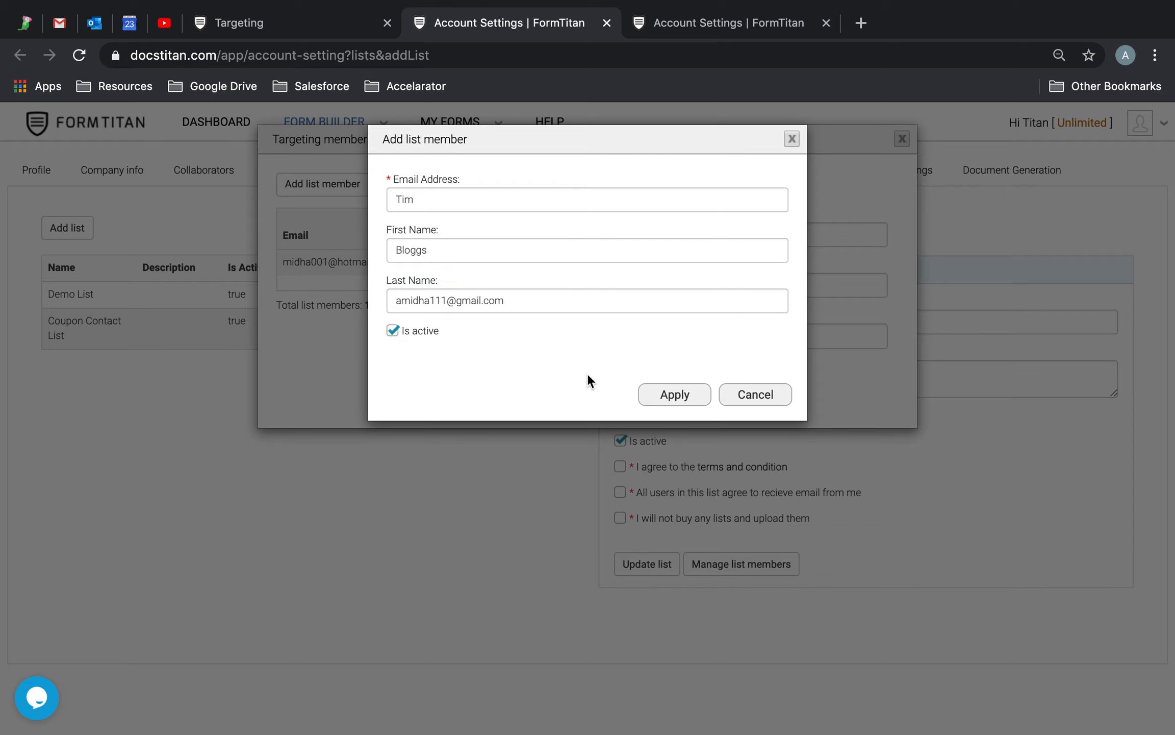
{"action": "left_click", "coordinate": [663, 393]}
{"action": "left_click", "coordinate": [542, 197]}
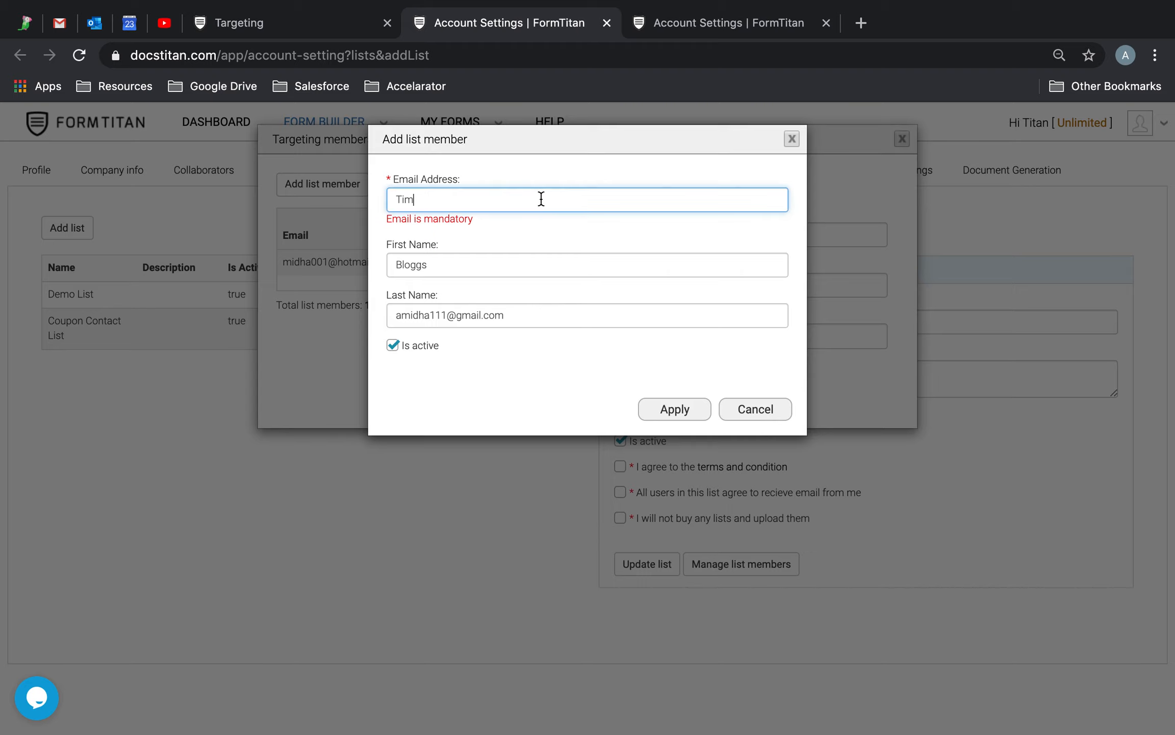
{"action": "left_click_drag", "start_coordinate": [533, 308], "coordinate": [344, 334]}
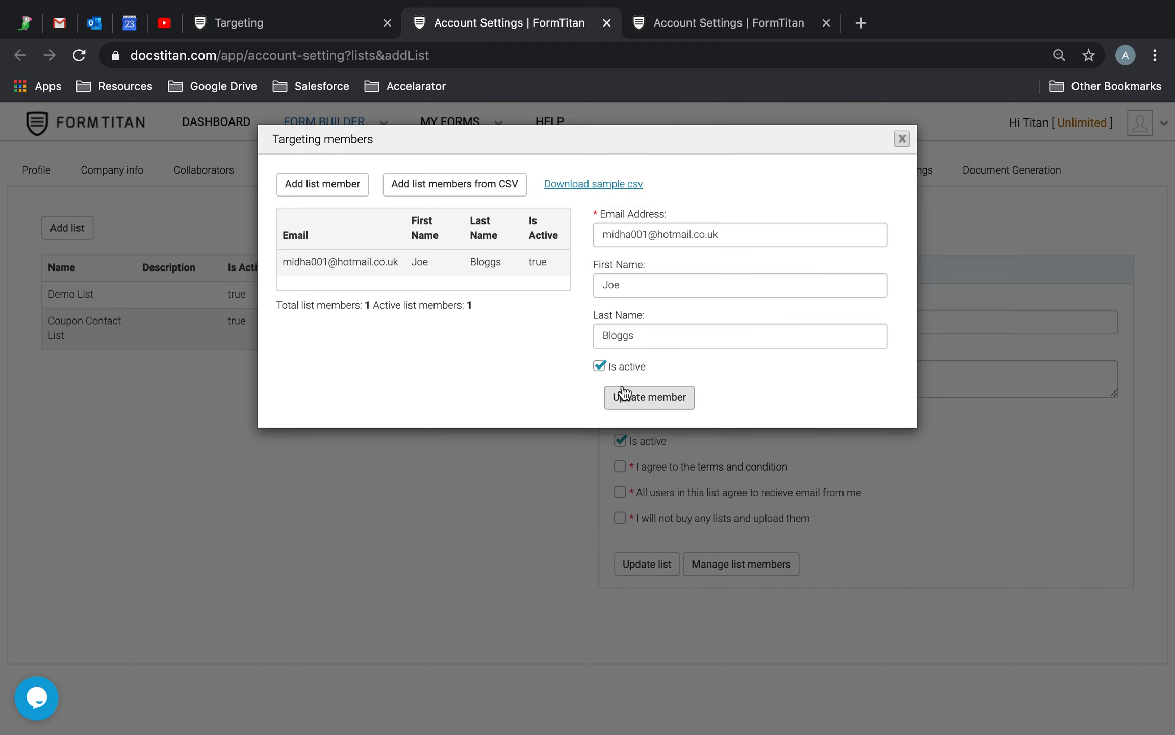
Add the second contact as an active member with correct e-mail, first and last name.
{"action": "left_click", "coordinate": [342, 193]}
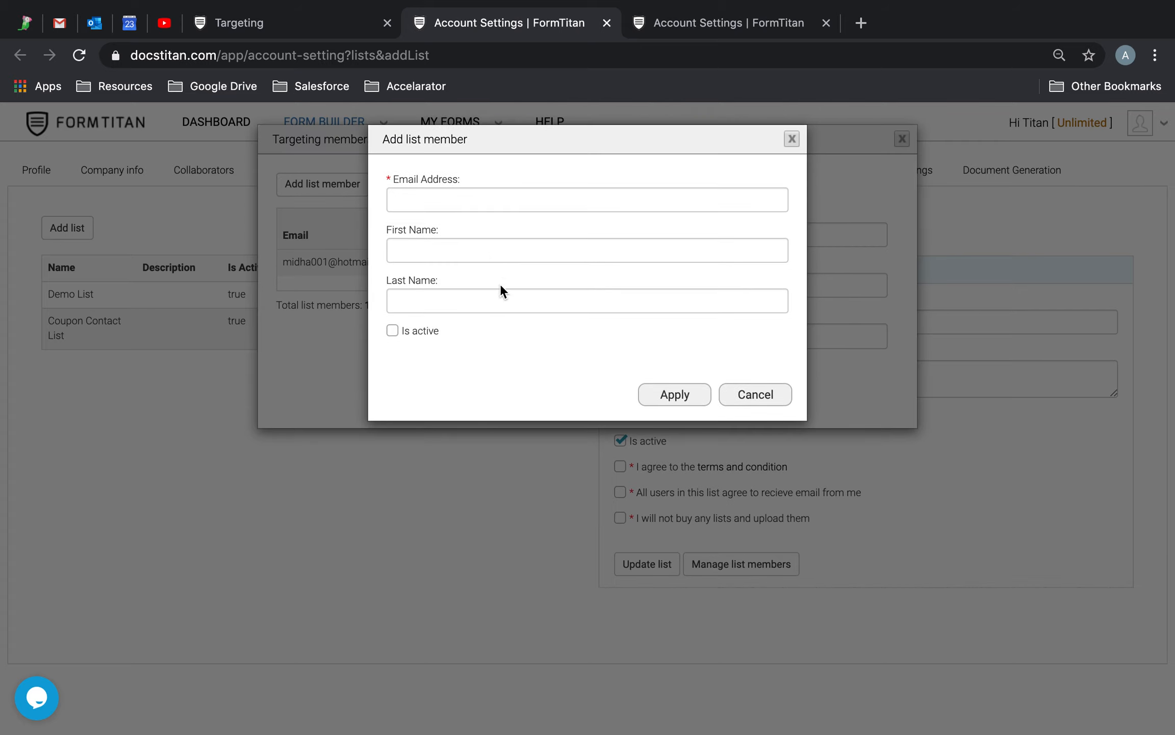
{"action": "left_click", "coordinate": [480, 199]}
{"action": "key", "text": "Tab"}
{"action": "type", "text": "Tim"}
{"action": "key", "text": "Tab"}
{"action": "type", "text": "Bloggs"}
{"action": "left_click", "coordinate": [392, 329]}
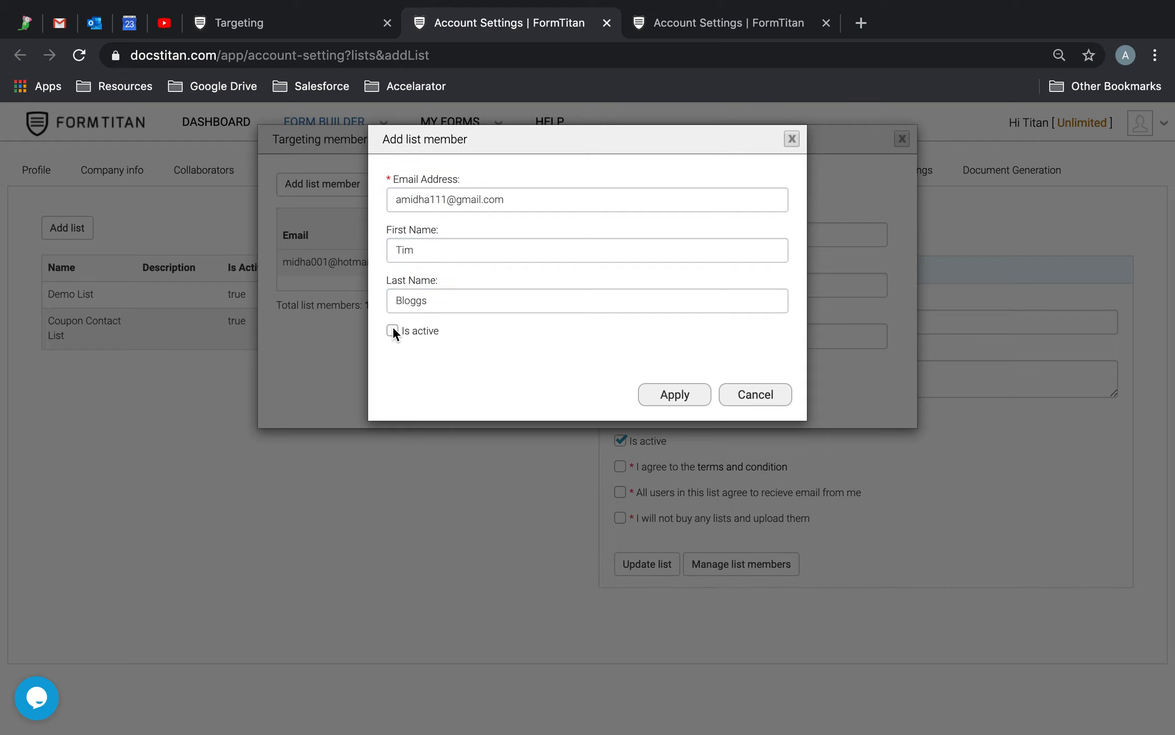
{"action": "left_click", "coordinate": [684, 399]}
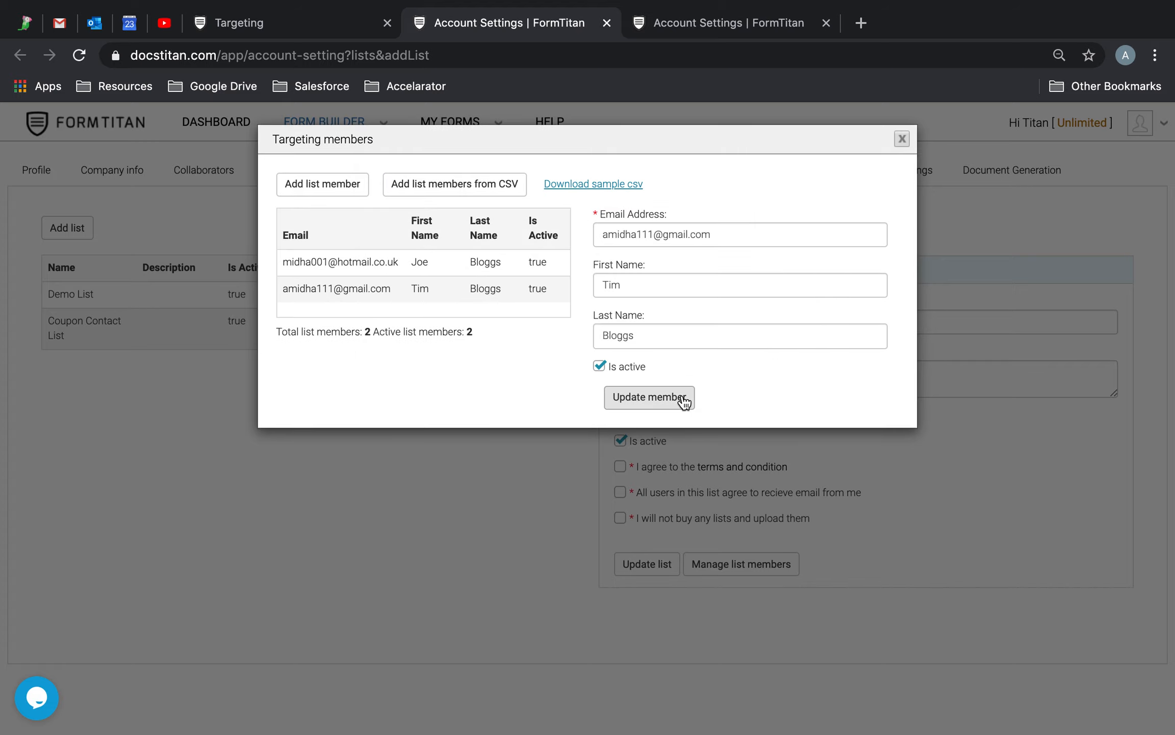
Accept the list's three consent statements and update the mailing list.
{"action": "left_click", "coordinate": [902, 139]}
{"action": "left_click", "coordinate": [620, 466]}
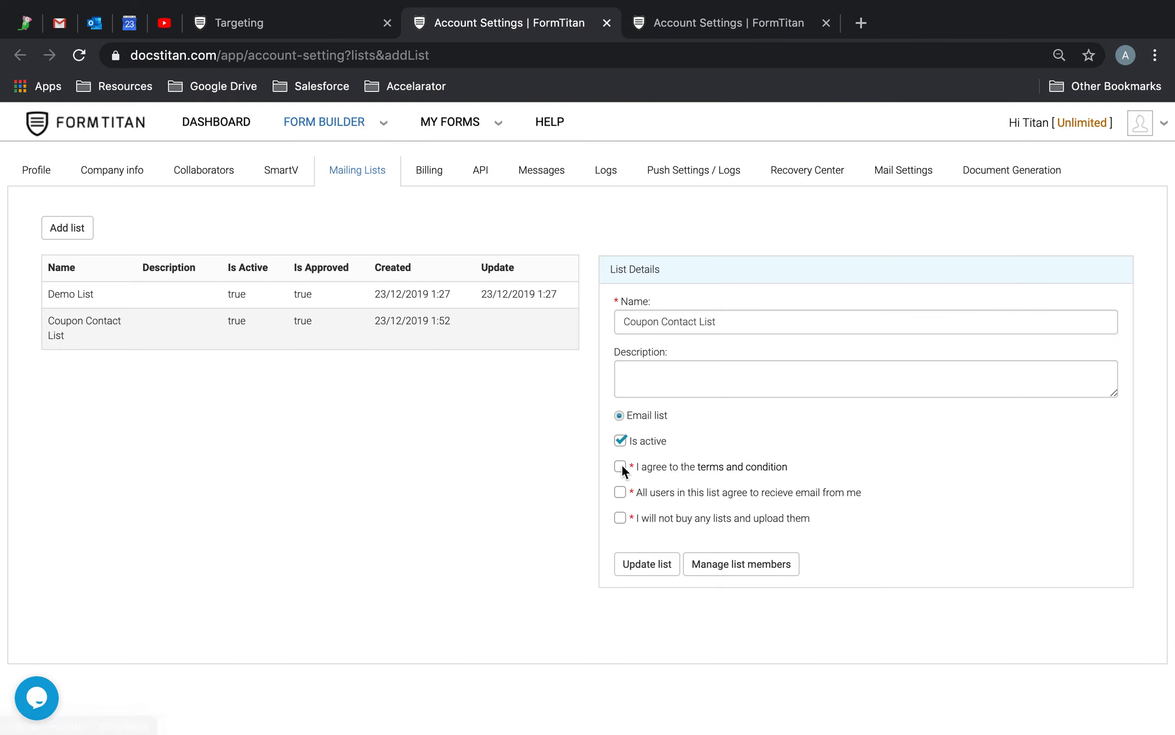
{"action": "left_click", "coordinate": [619, 518]}
{"action": "left_click", "coordinate": [647, 566]}
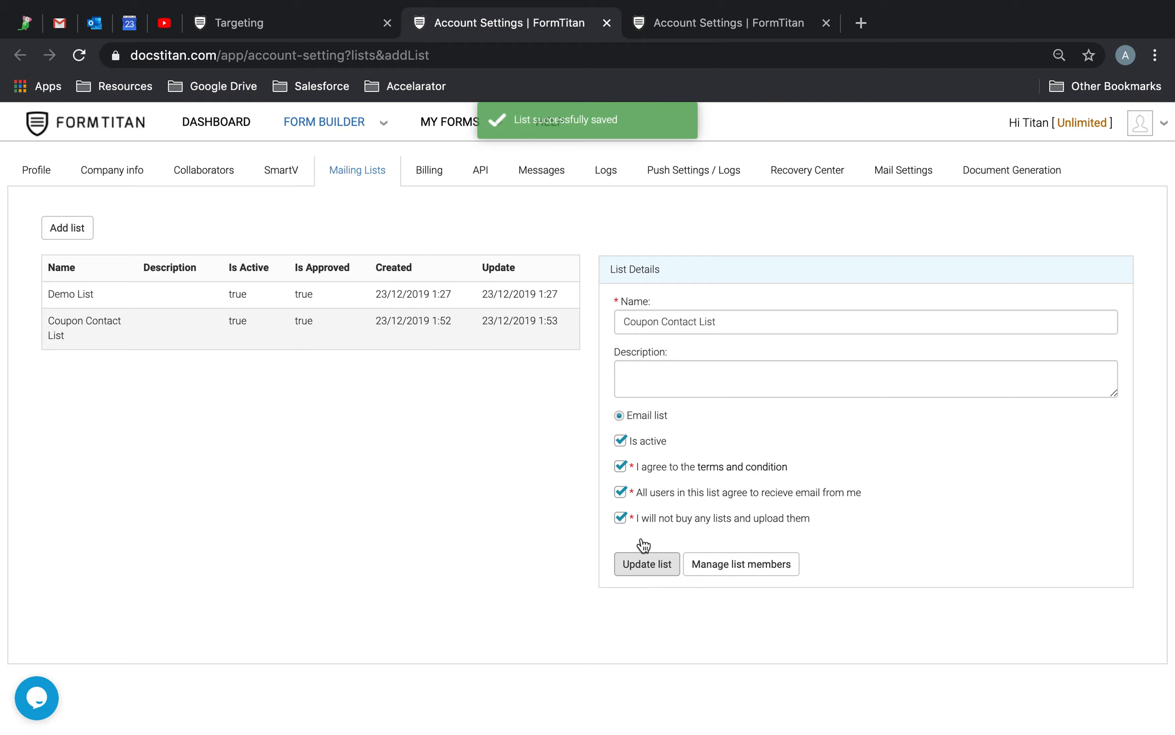
{"action": "left_click", "coordinate": [295, 32]}
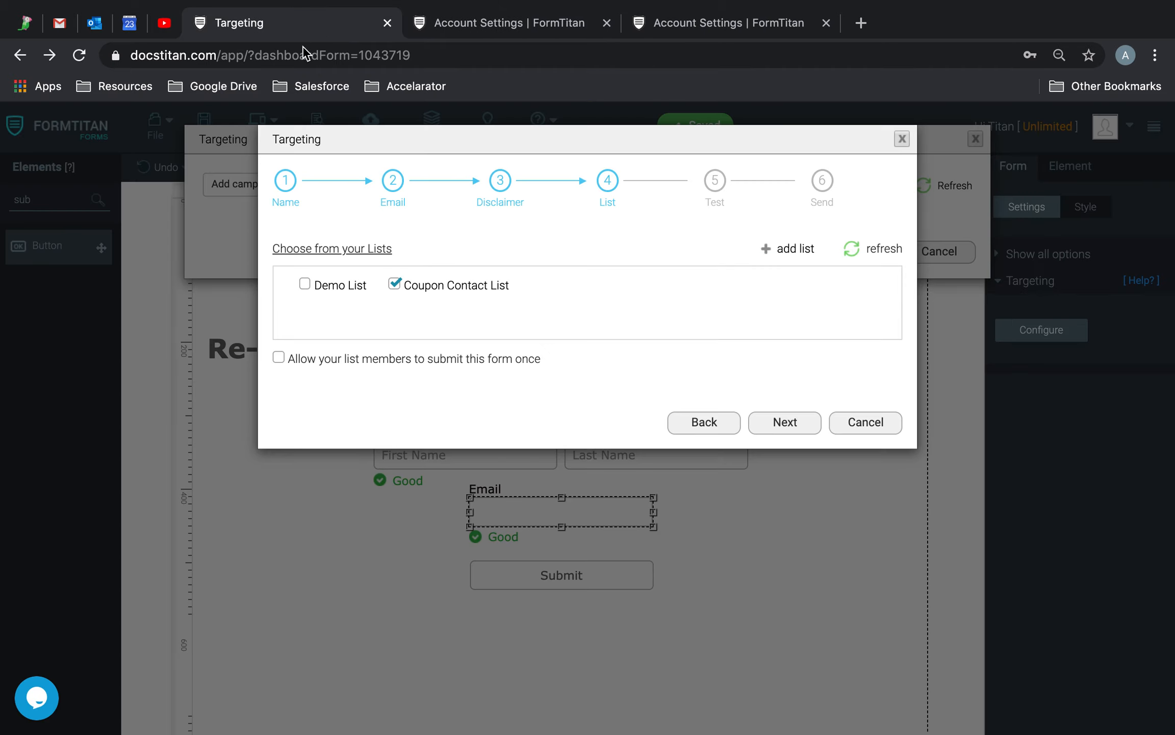
{"action": "left_click", "coordinate": [859, 249]}
Send the campaign now to Coupon Contact List's 2 recipients, then check Outlook's Formtitan folder.
{"action": "left_click", "coordinate": [395, 285]}
{"action": "left_click", "coordinate": [395, 286]}
{"action": "left_click", "coordinate": [806, 426]}
{"action": "left_click", "coordinate": [785, 504]}
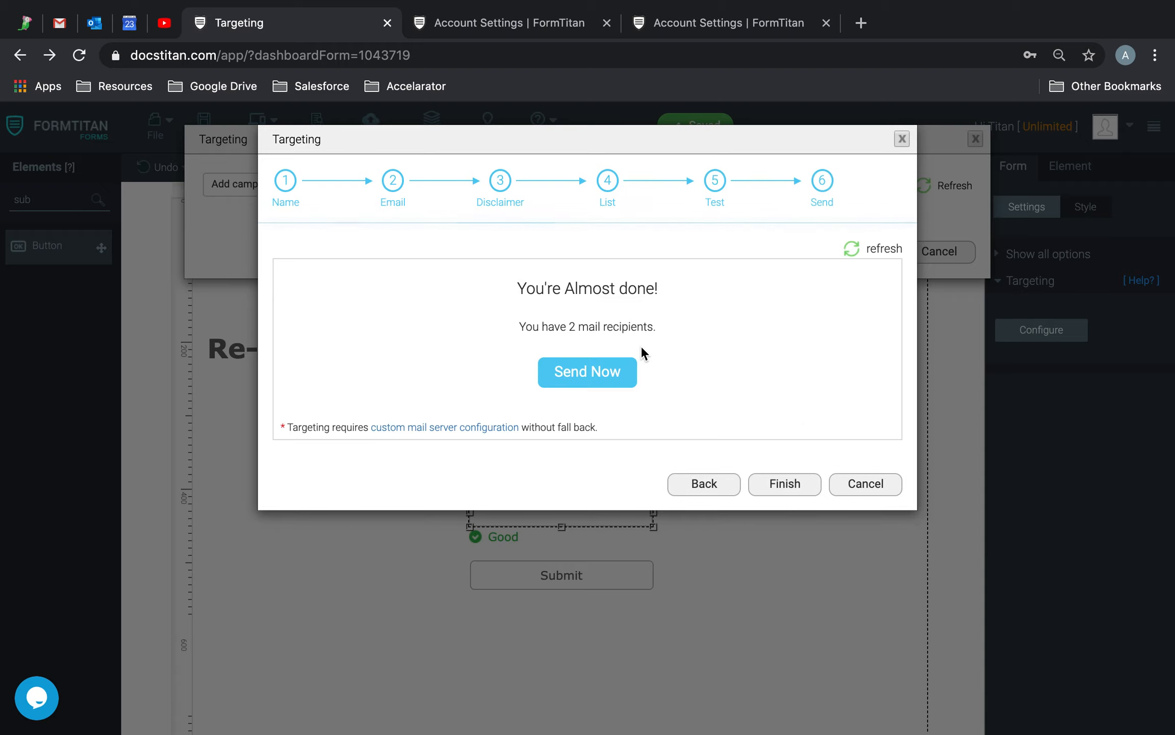
{"action": "left_click", "coordinate": [617, 371]}
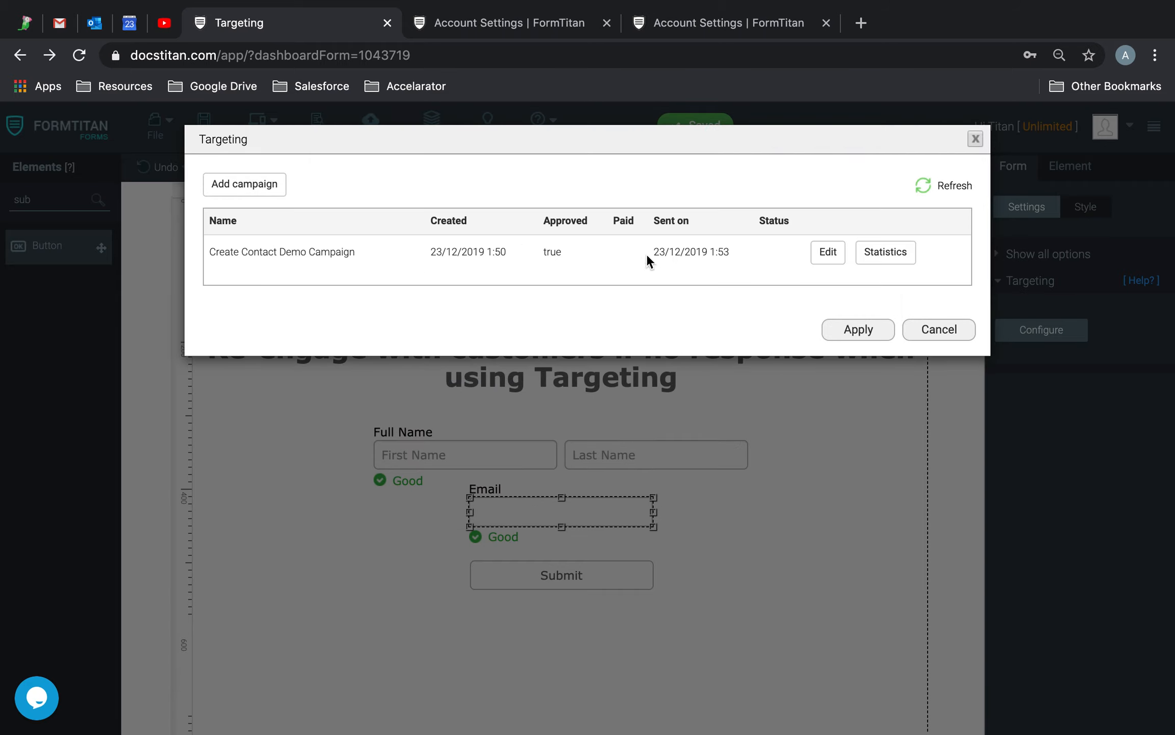
{"action": "left_click", "coordinate": [94, 22]}
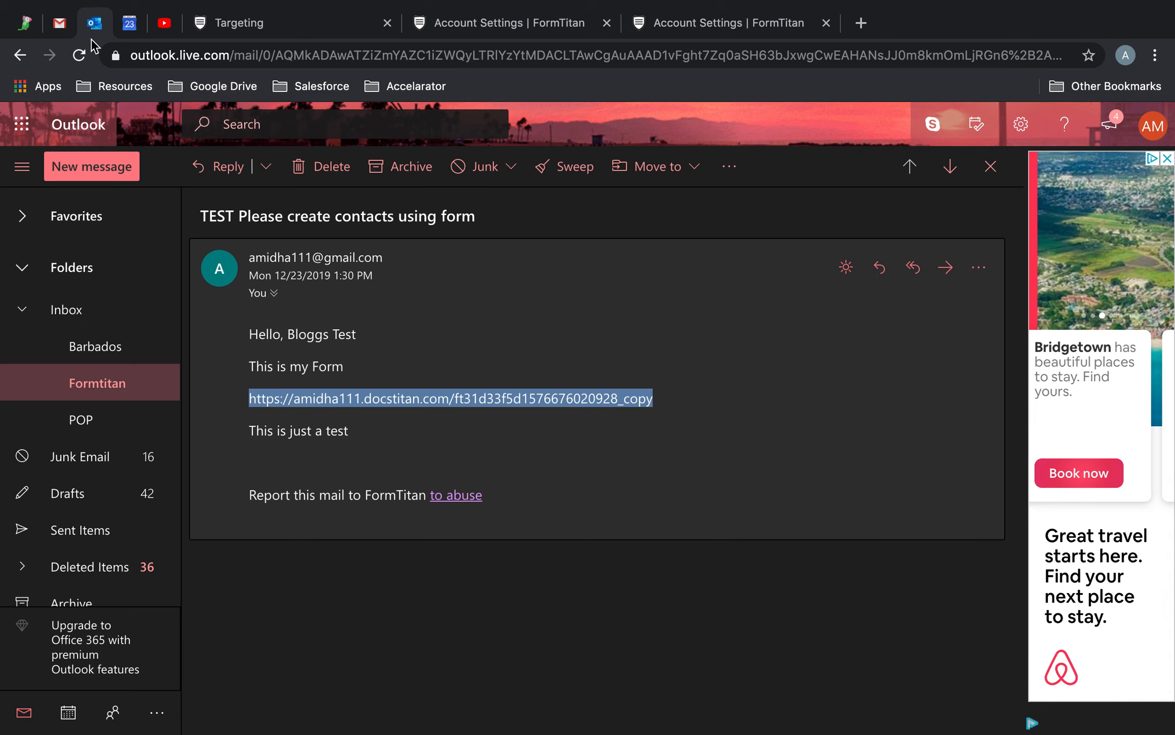
{"action": "left_click", "coordinate": [117, 383]}
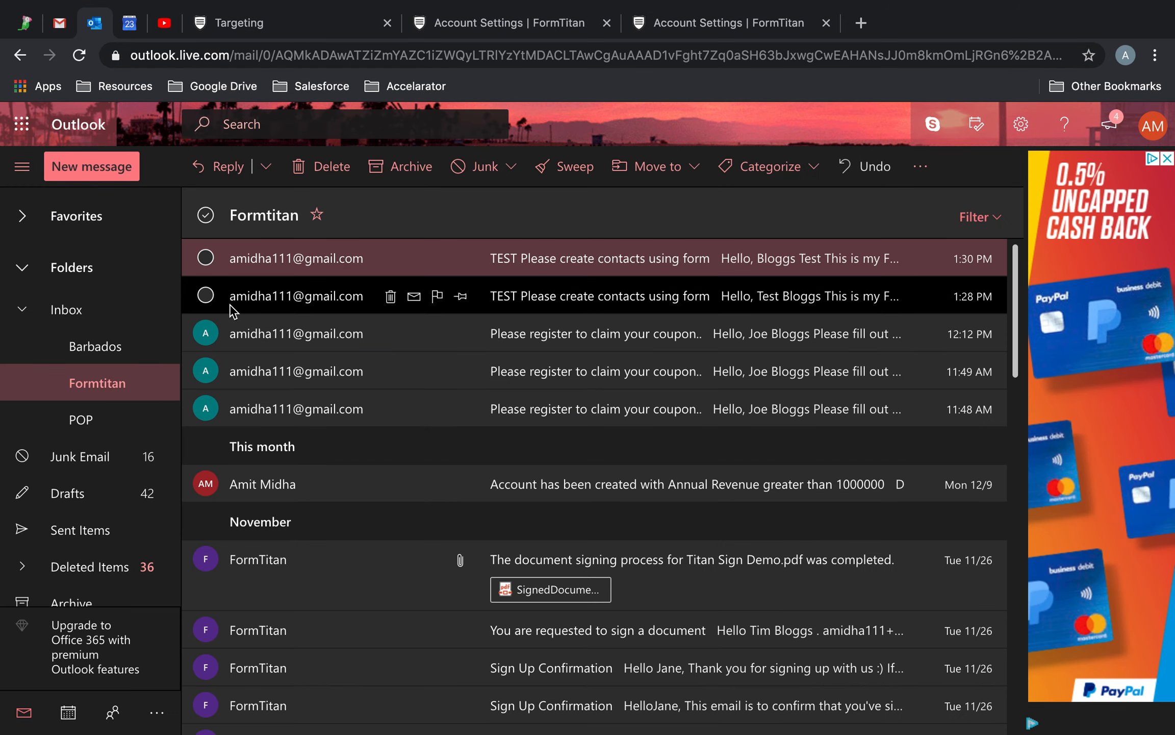
Reload the Outlook Formtitan folder for new mail, then switch to the Gmail inbox.
{"action": "left_click", "coordinate": [79, 55]}
{"action": "left_click", "coordinate": [59, 22]}
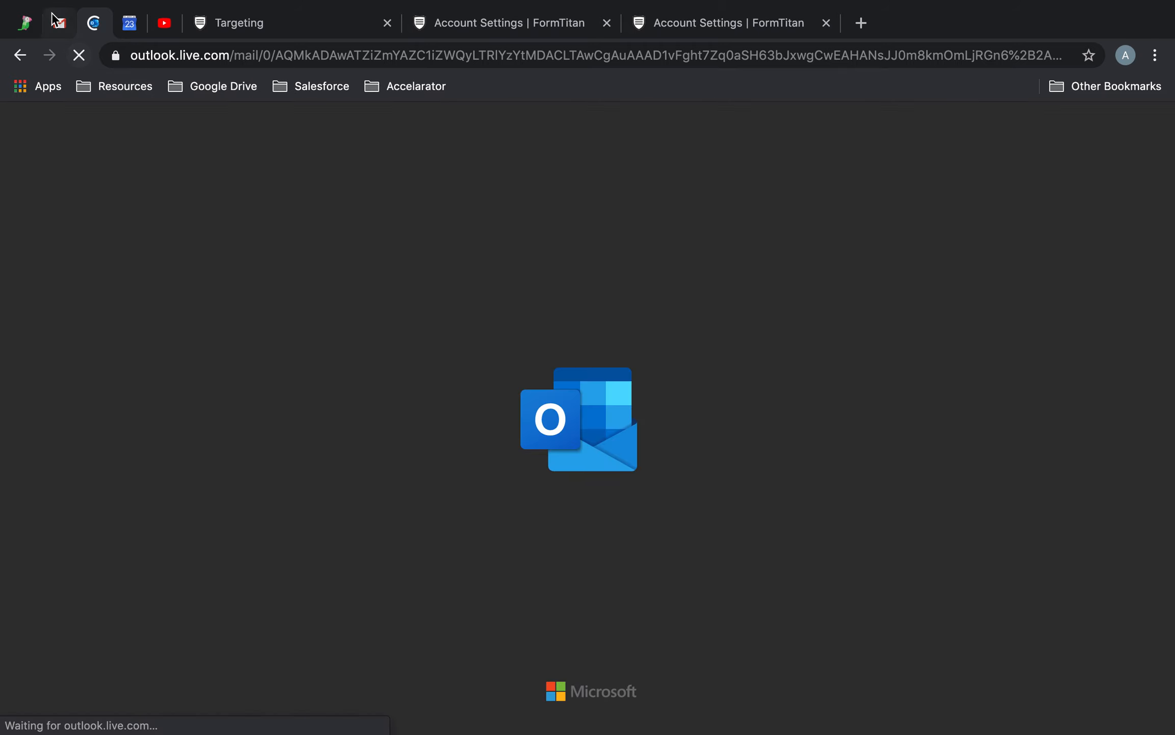
{"action": "left_click", "coordinate": [149, 249]}
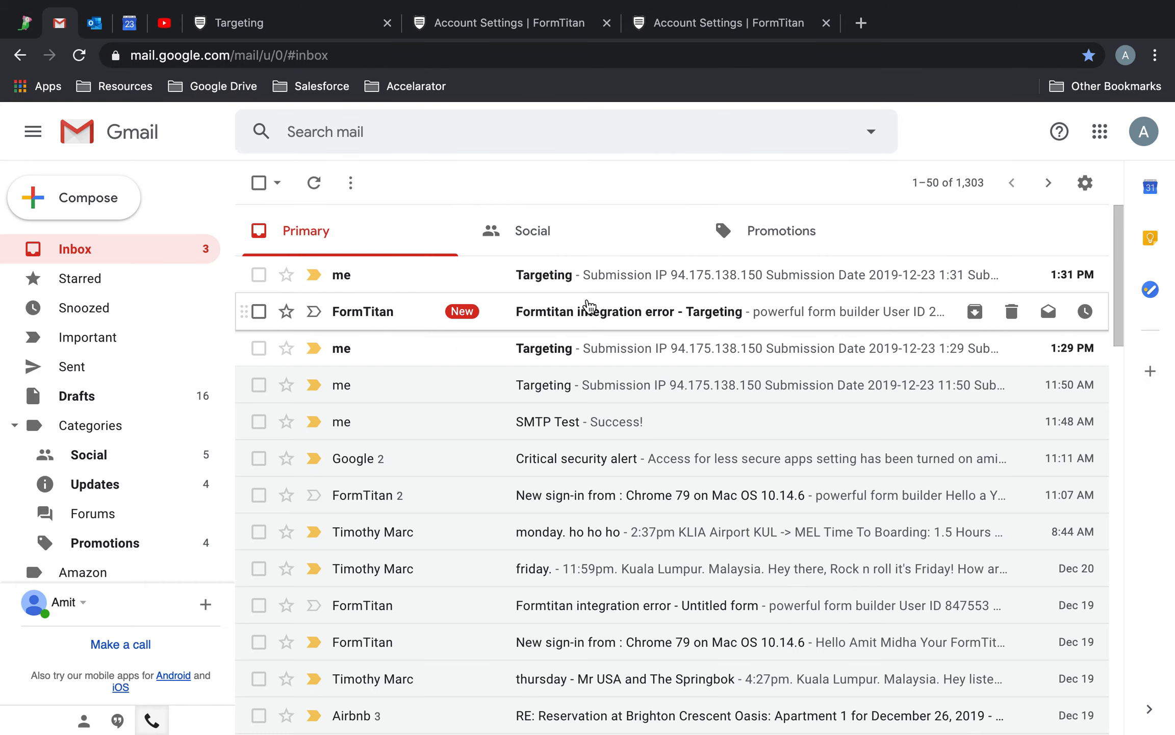
Refresh the Gmail inbox and open the new 'Please enter contact details to claim coupon' email.
{"action": "left_click", "coordinate": [316, 185]}
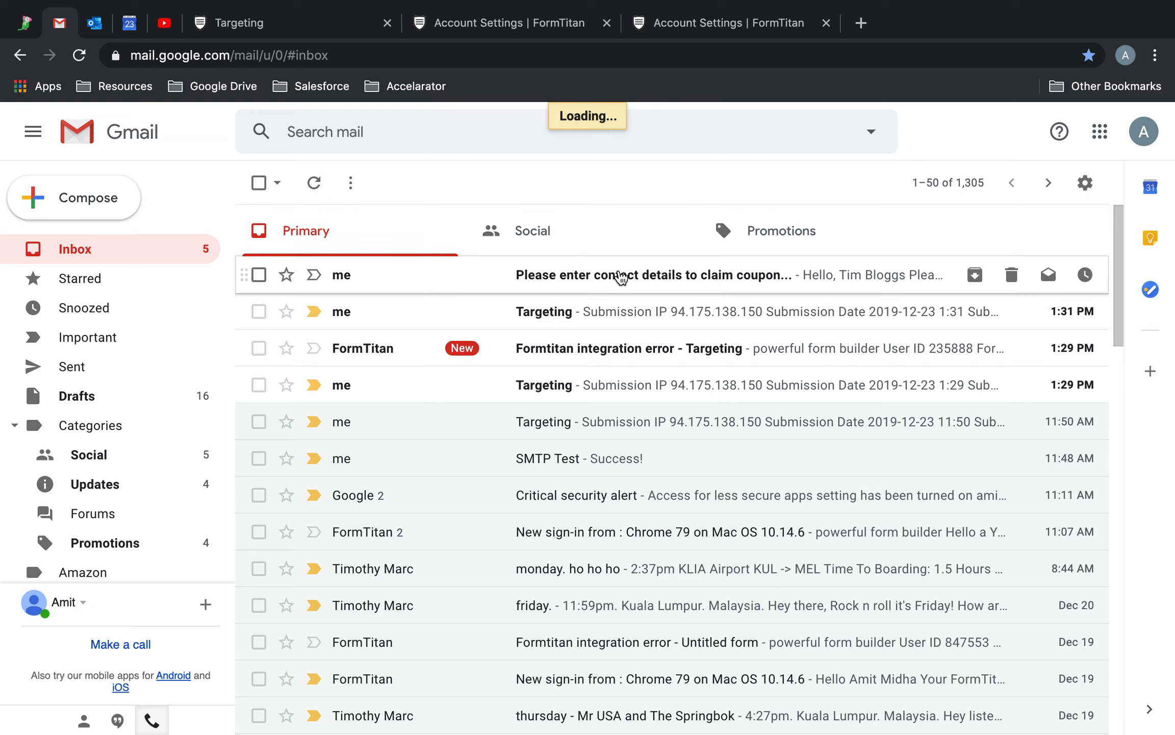
{"action": "left_click", "coordinate": [621, 277]}
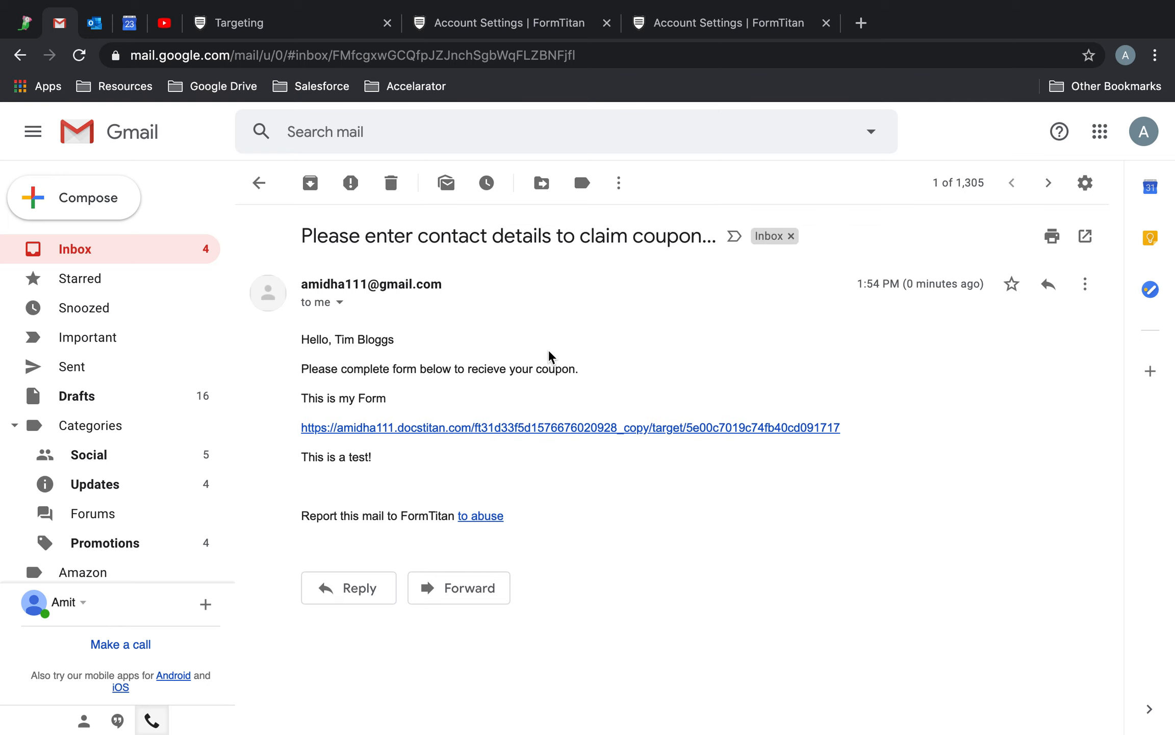
{"action": "left_click", "coordinate": [94, 22]}
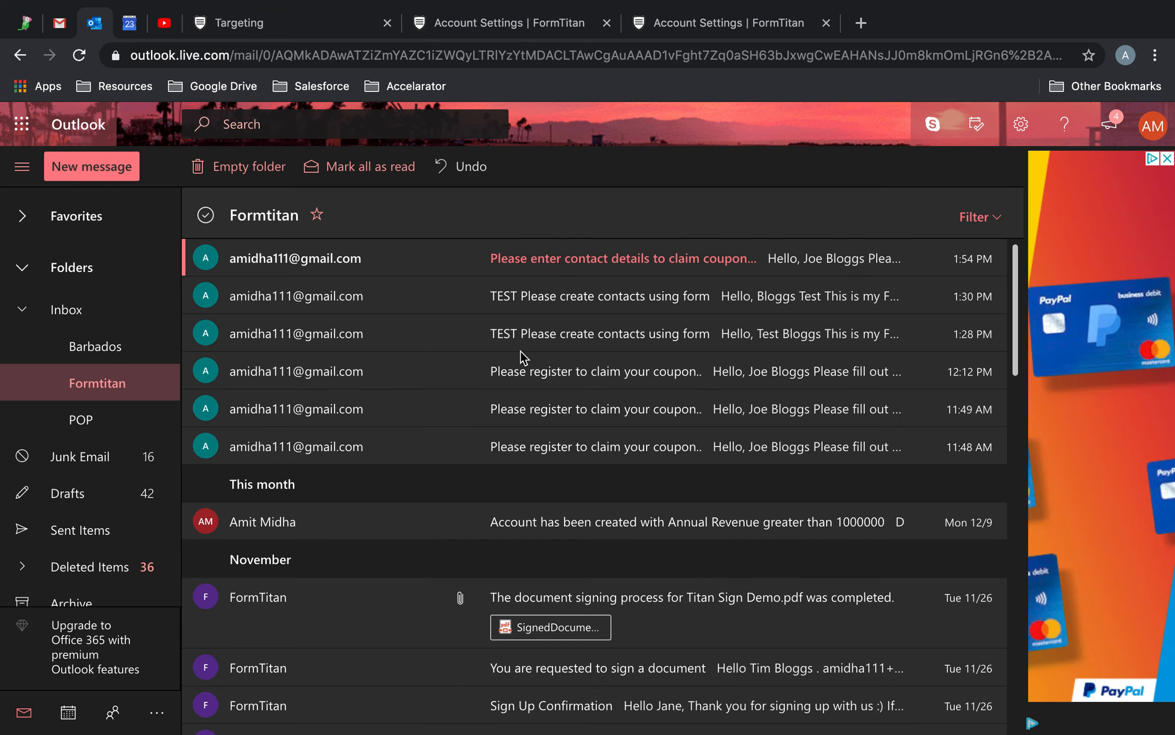
Open the newest coupon campaign email in Outlook's Formtitan folder to see its personal form link.
{"action": "left_click", "coordinate": [607, 267]}
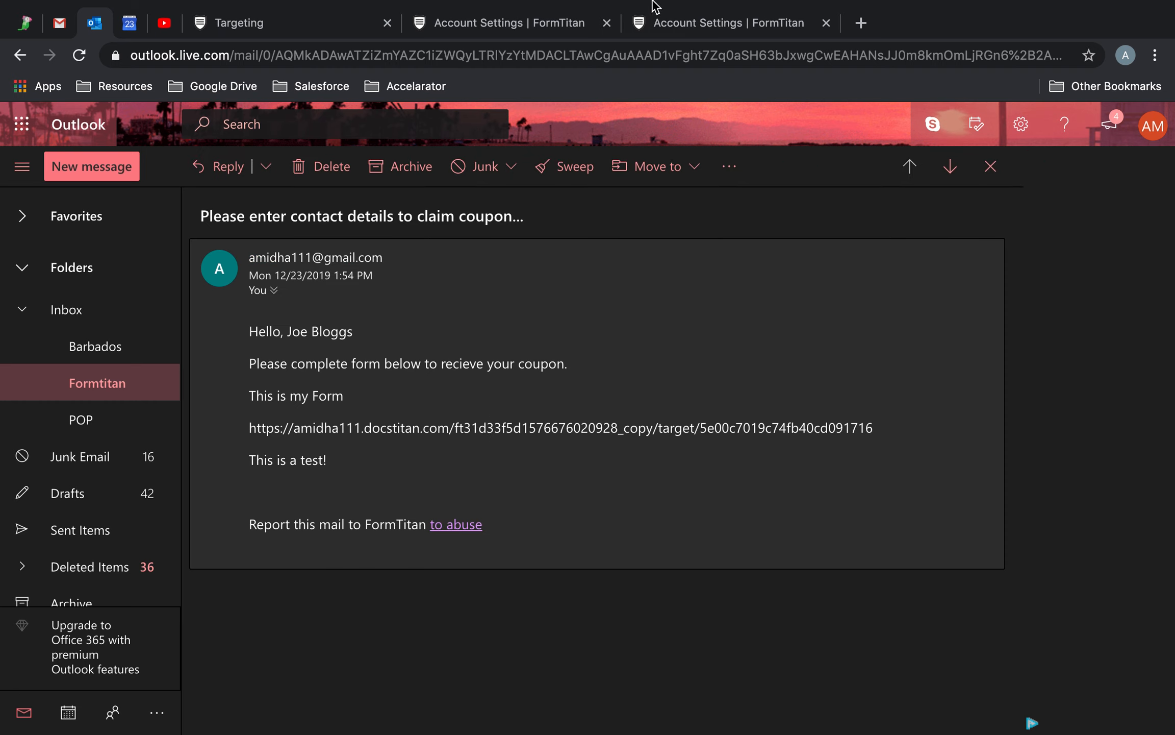
{"action": "left_click", "coordinate": [688, 23]}
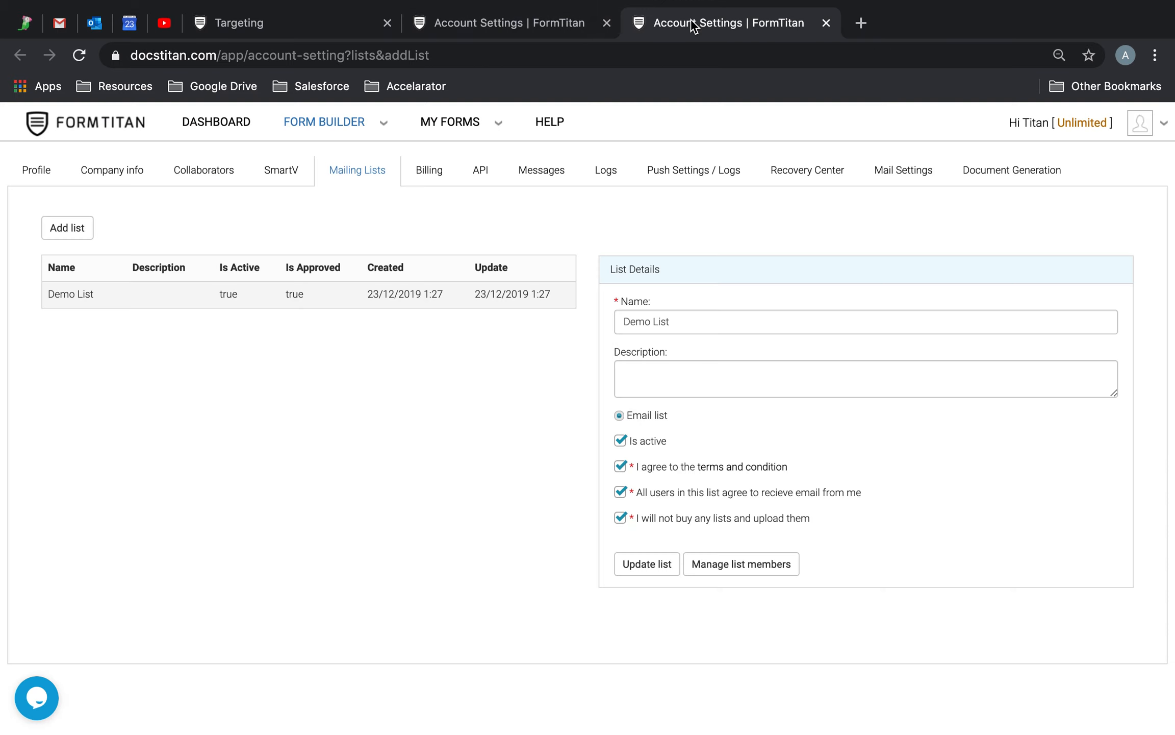
Check the campaign statistics: 2 reached, 0 views, 0 submissions, then return to Gmail.
{"action": "left_click", "coordinate": [276, 30]}
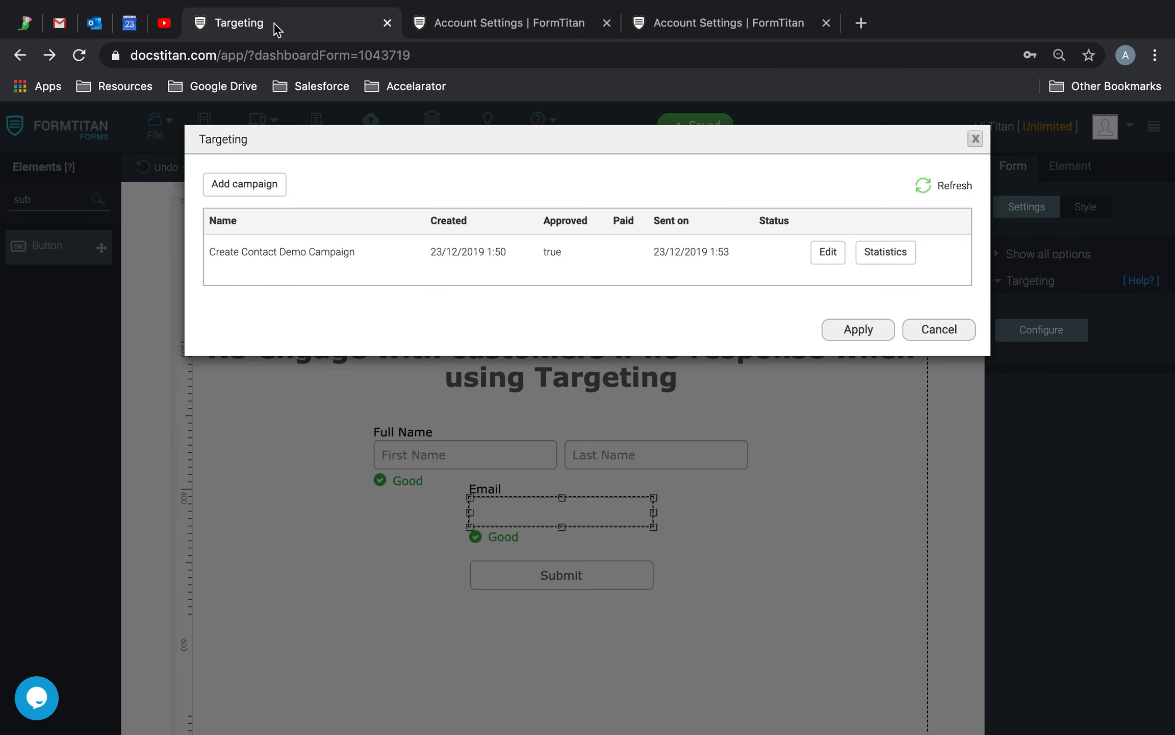
{"action": "left_click", "coordinate": [875, 251]}
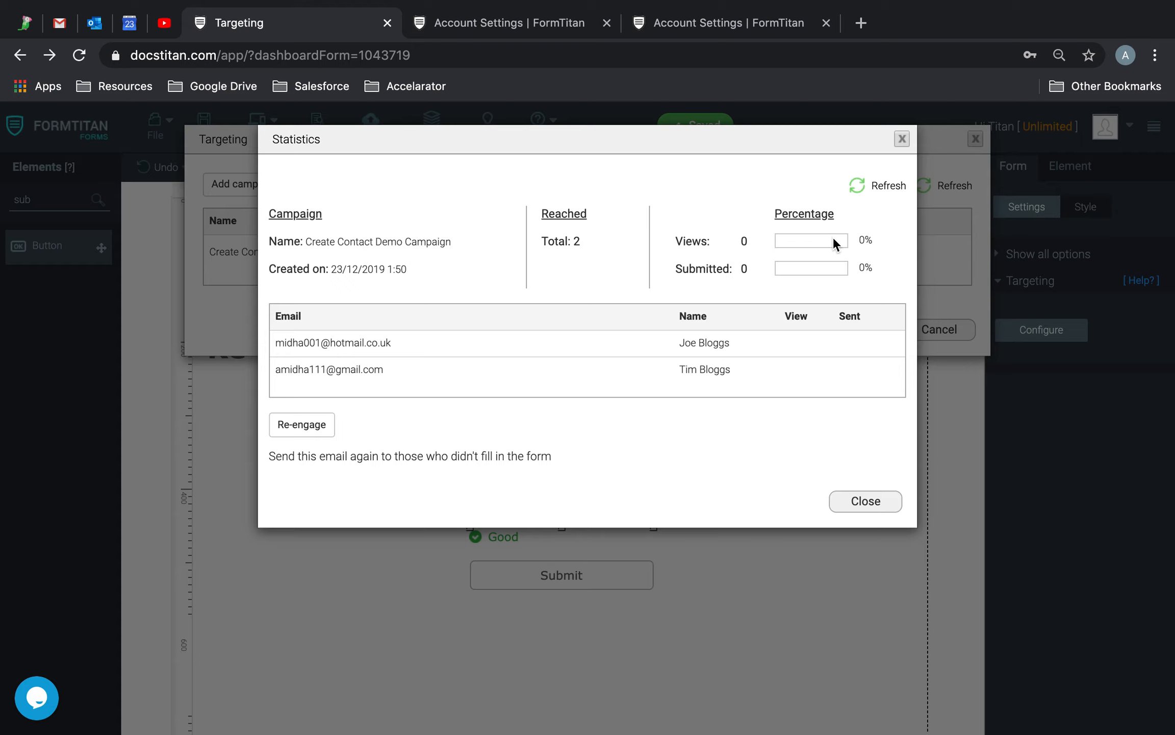
{"action": "left_click", "coordinate": [901, 141]}
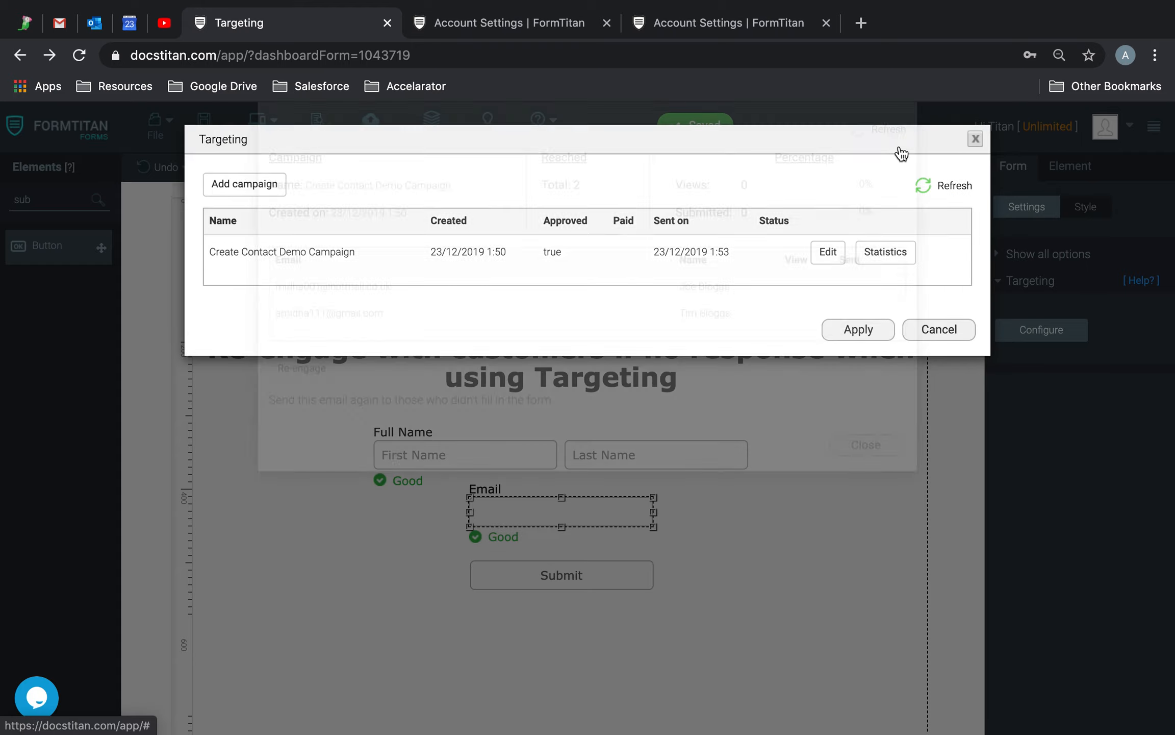
{"action": "left_click", "coordinate": [59, 22]}
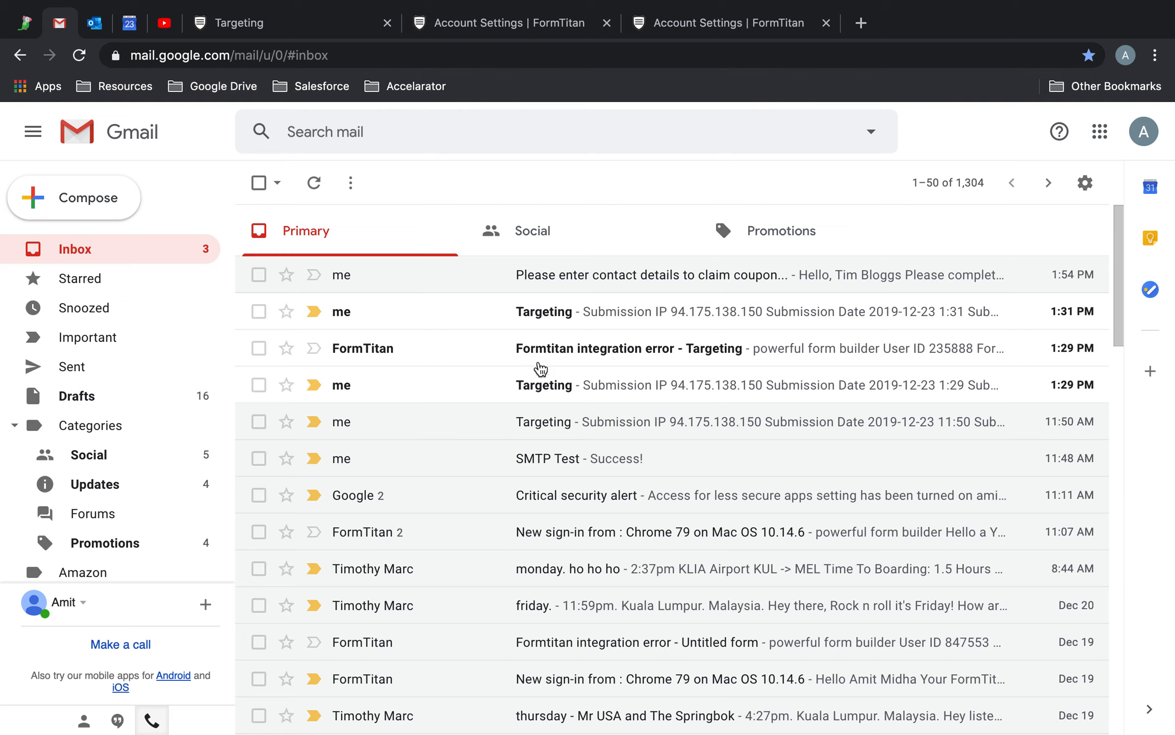
Open the 1:54 PM coupon email in Gmail and follow its docstitan form link.
{"action": "left_click", "coordinate": [558, 275]}
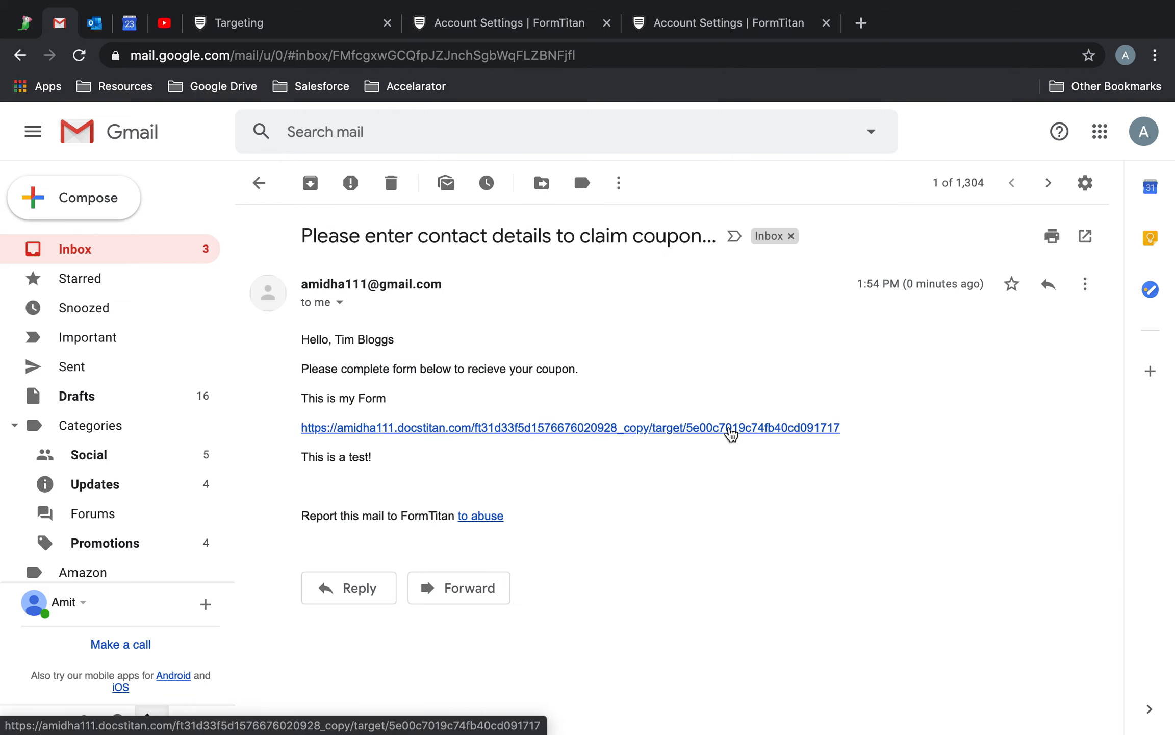
{"action": "left_click", "coordinate": [730, 434]}
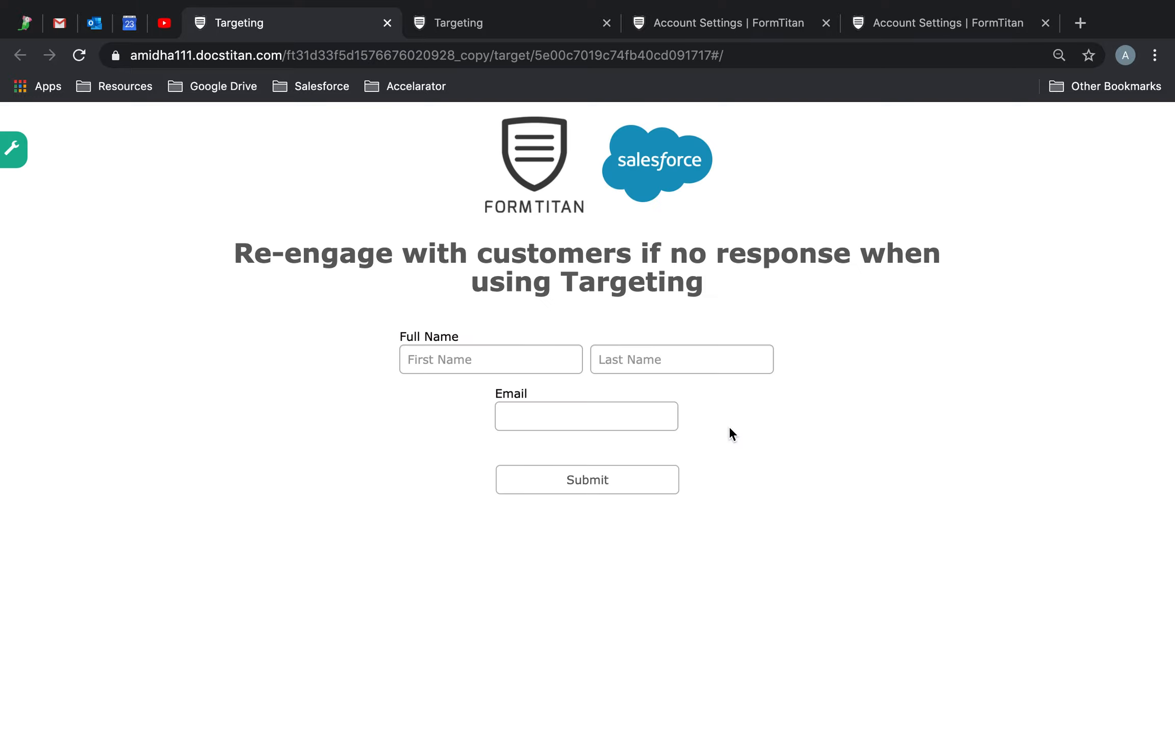
Fill in the first test contact's first name, last name and email, and submit the form.
{"action": "left_click", "coordinate": [518, 358]}
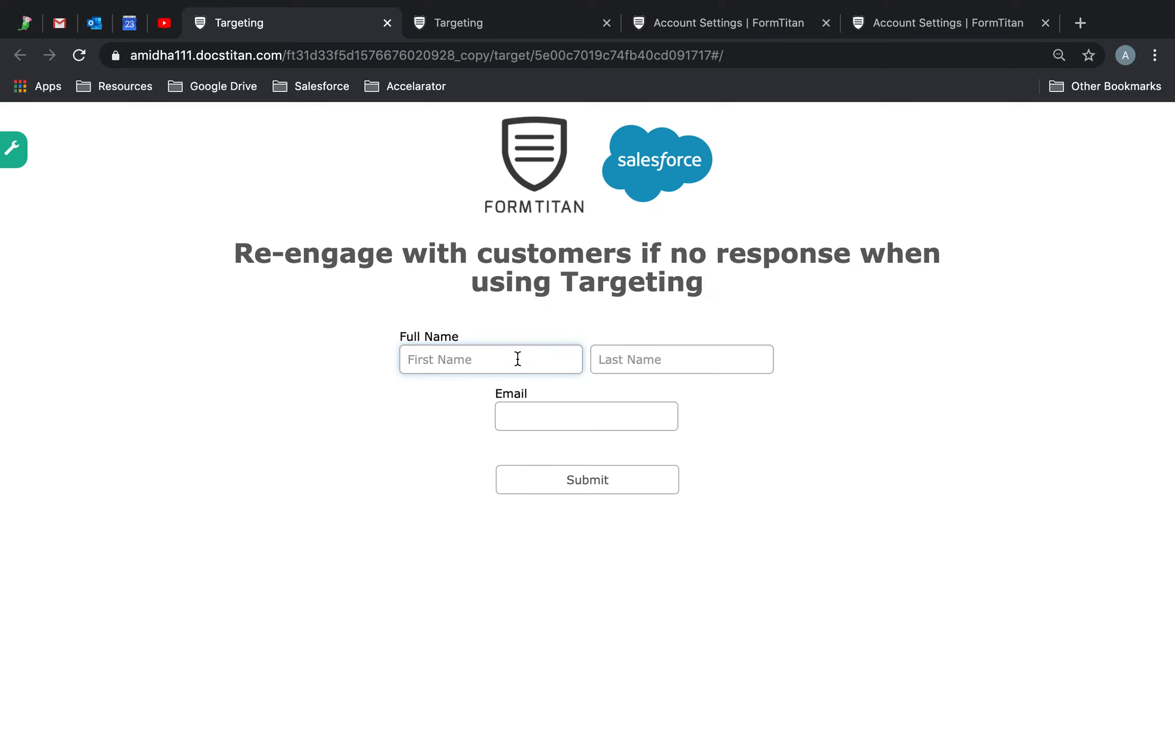
{"action": "type", "text": "Contact"}
{"action": "key", "text": "Tab"}
{"action": "type", "text": "1 Target"}
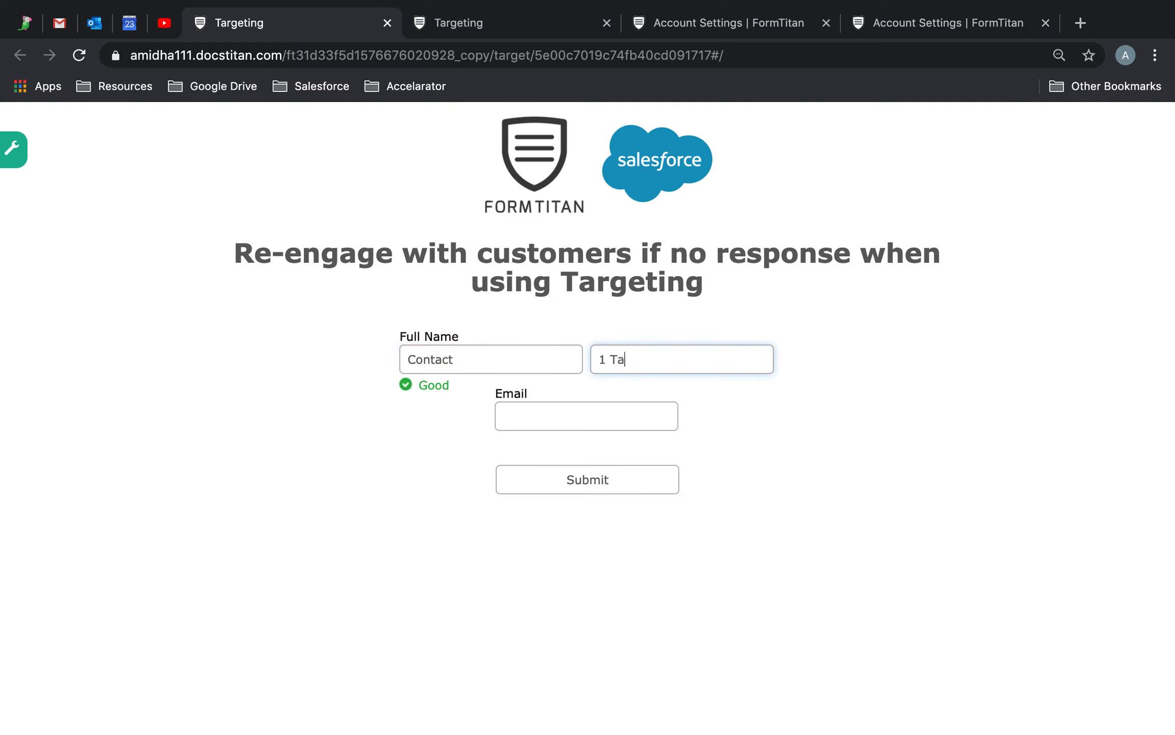
{"action": "left_click", "coordinate": [512, 418]}
{"action": "type", "text": "c1t@target"}
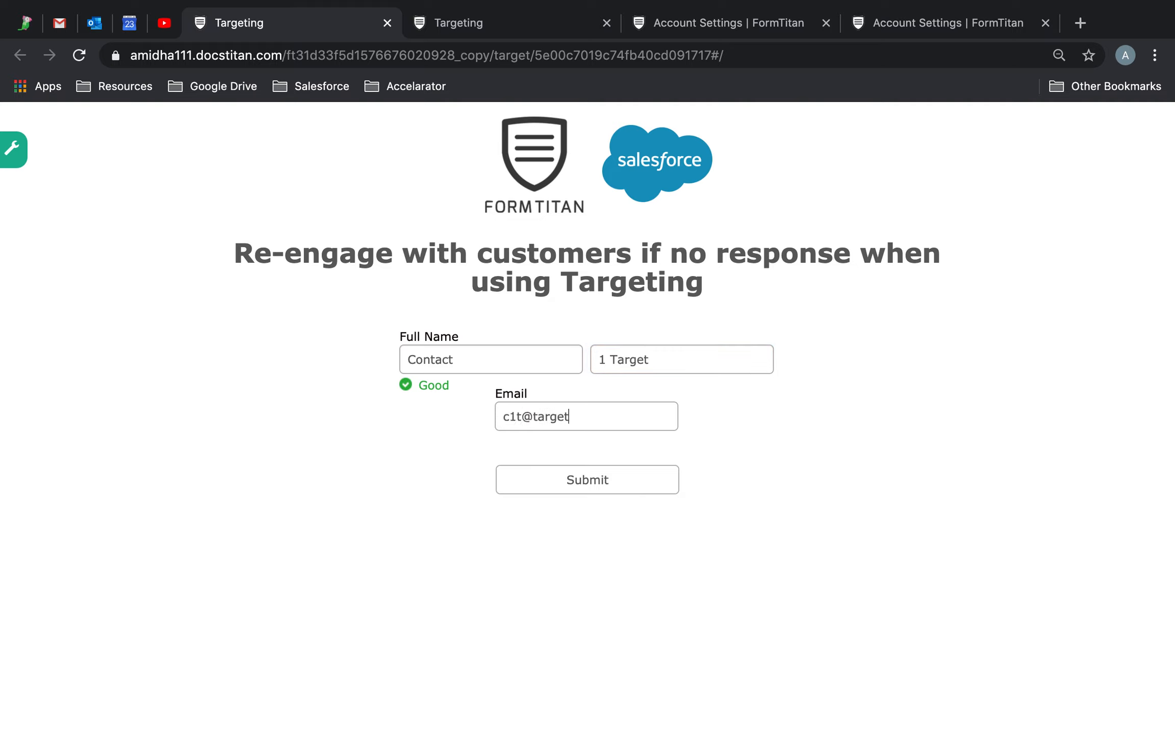
{"action": "type", "text": ".com"}
{"action": "left_click", "coordinate": [556, 484]}
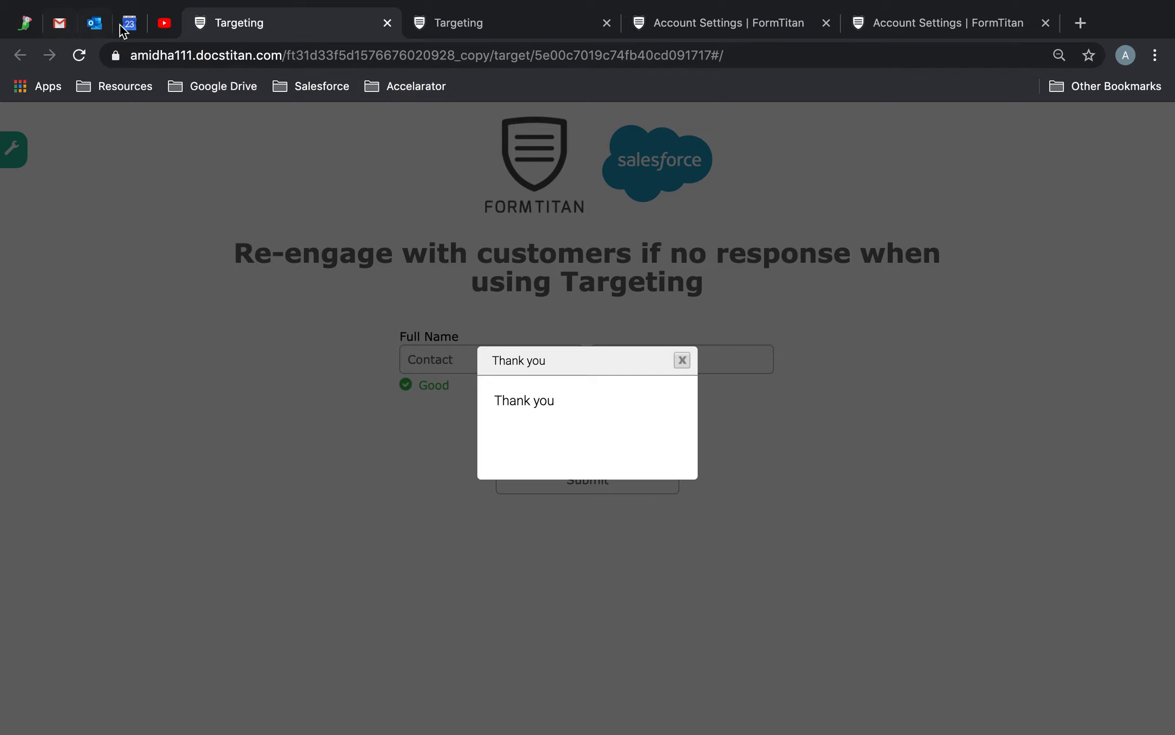
Reload the targeting campaign in the editor and open its statistics showing 1 view, 1 submission.
{"action": "left_click", "coordinate": [525, 32]}
{"action": "left_click", "coordinate": [925, 188]}
{"action": "left_click", "coordinate": [877, 254]}
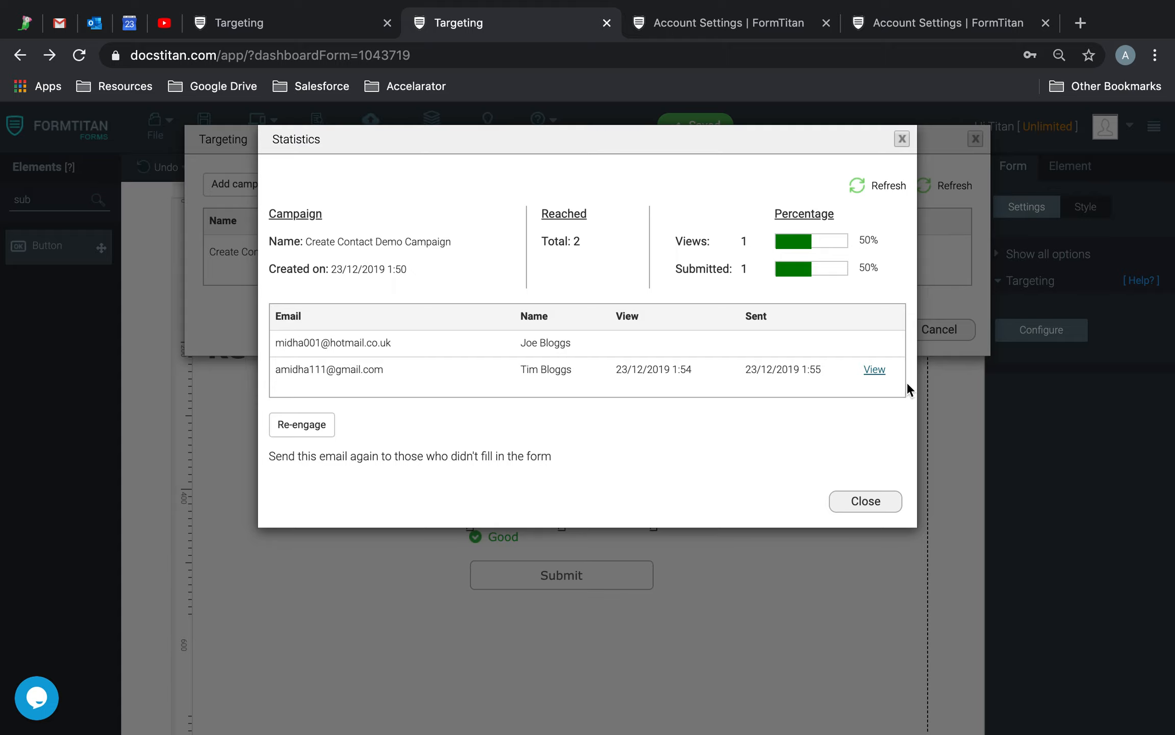
View the responding contact's submitted entry, then return to the campaign statistics.
{"action": "left_click", "coordinate": [875, 370]}
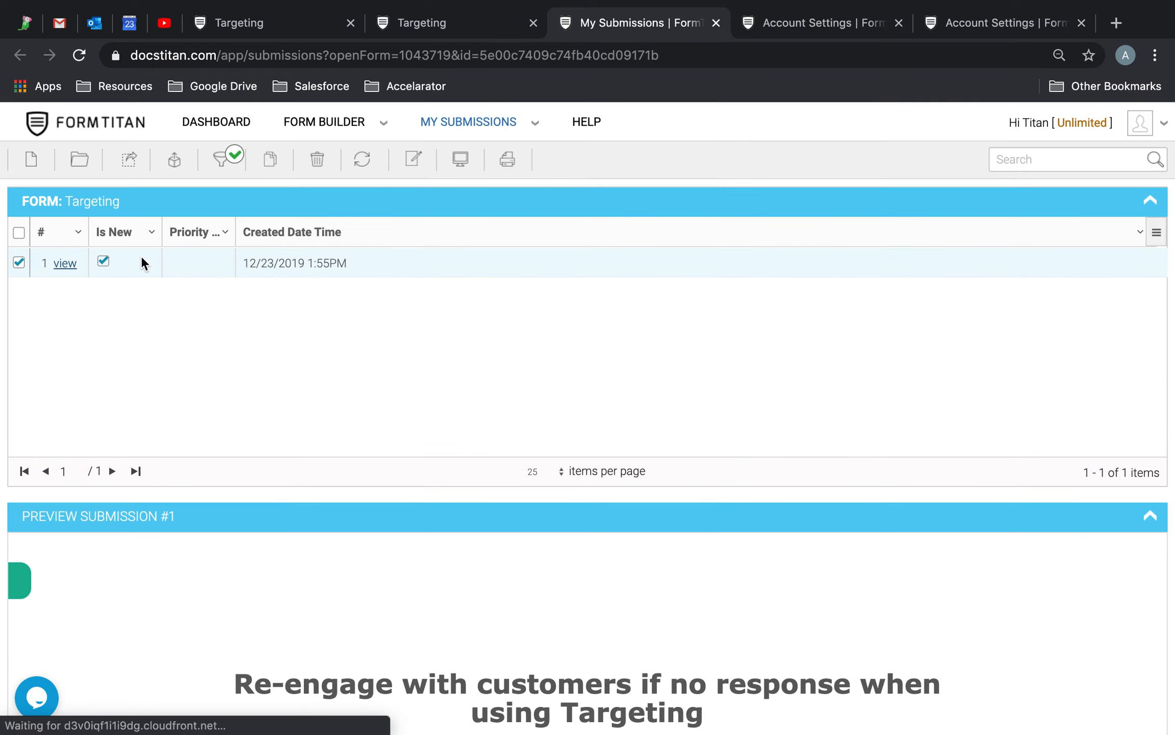
{"action": "scroll", "coordinate": [419, 365], "scroll_direction": "down", "scroll_amount": 5}
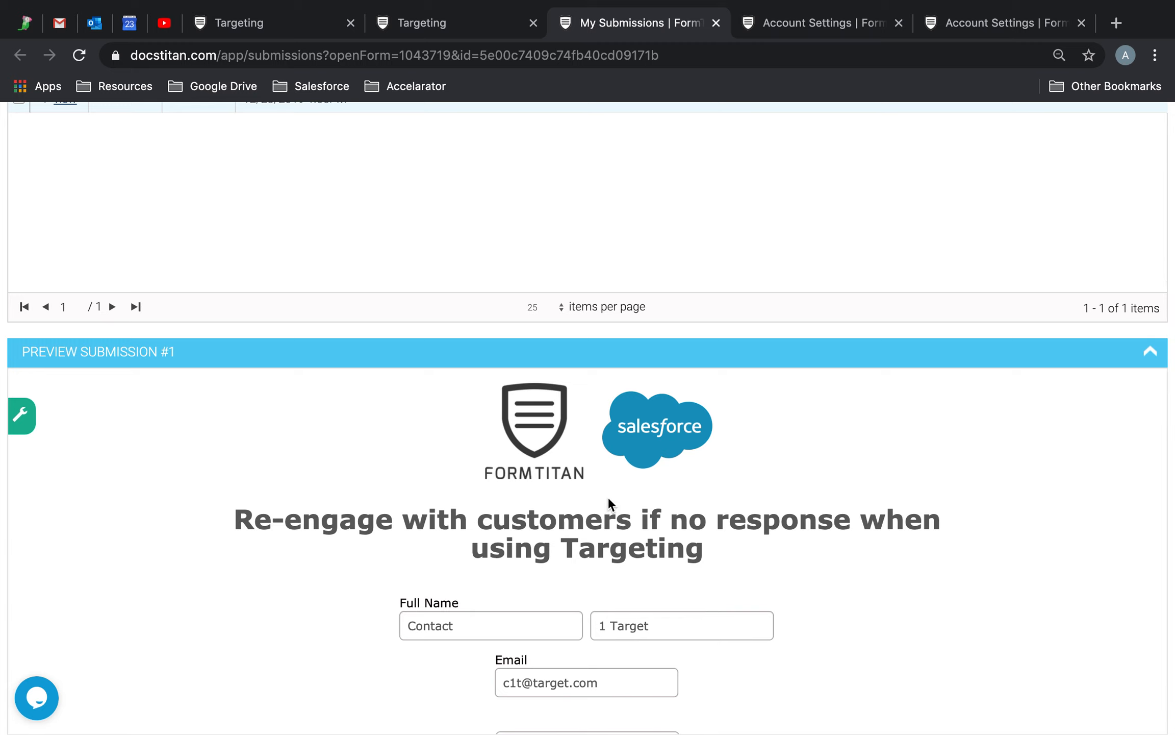
{"action": "left_click", "coordinate": [401, 20]}
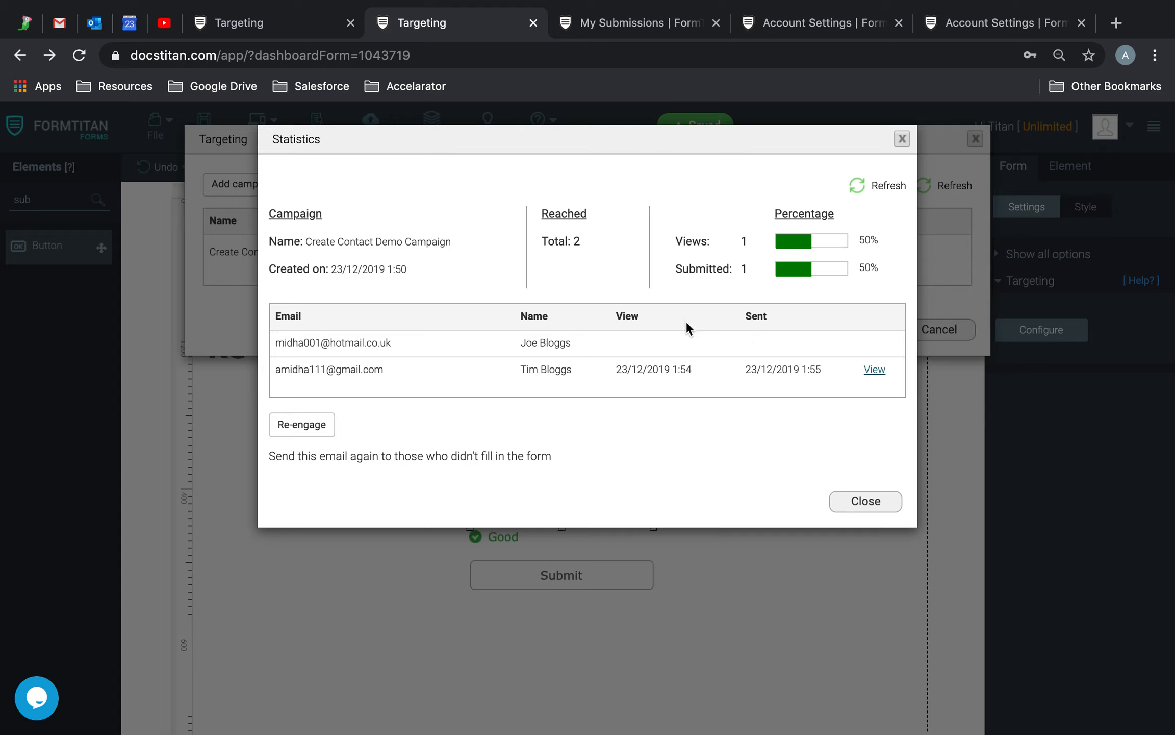
Re-engage the non-responding contact, refresh the statistics, and check Outlook's Formtitan folder for the reminder.
{"action": "left_click", "coordinate": [324, 422]}
{"action": "left_click", "coordinate": [863, 176]}
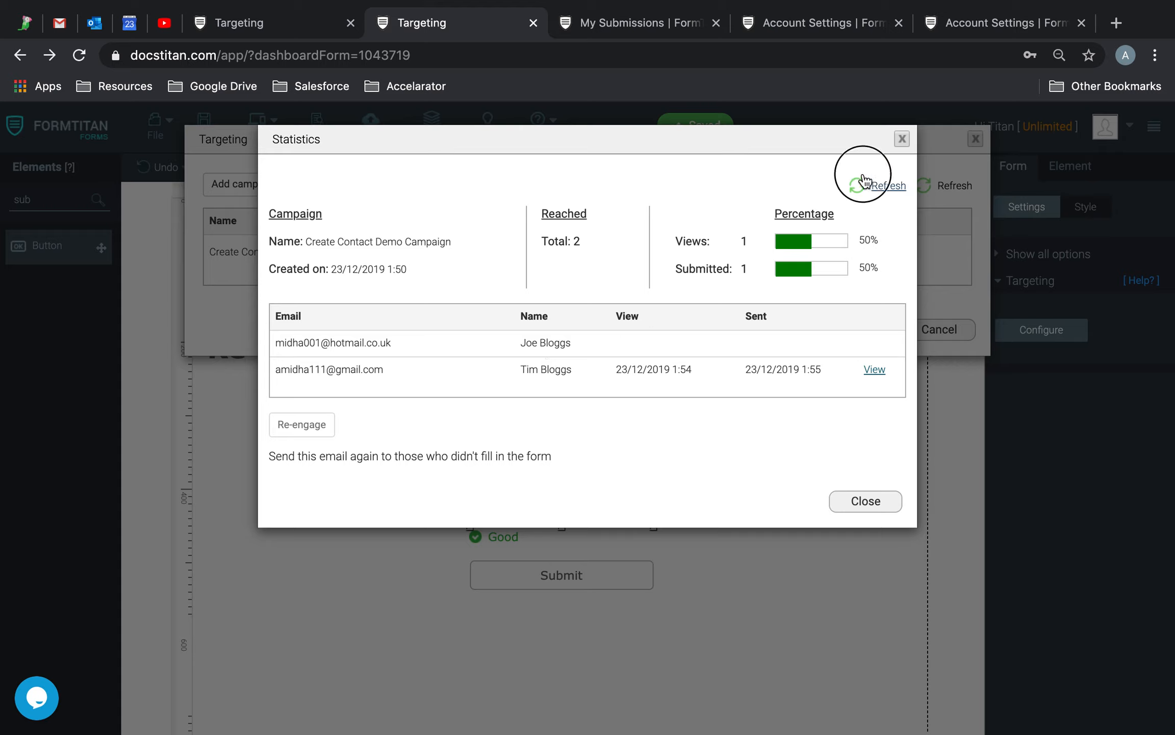
{"action": "left_click", "coordinate": [879, 172]}
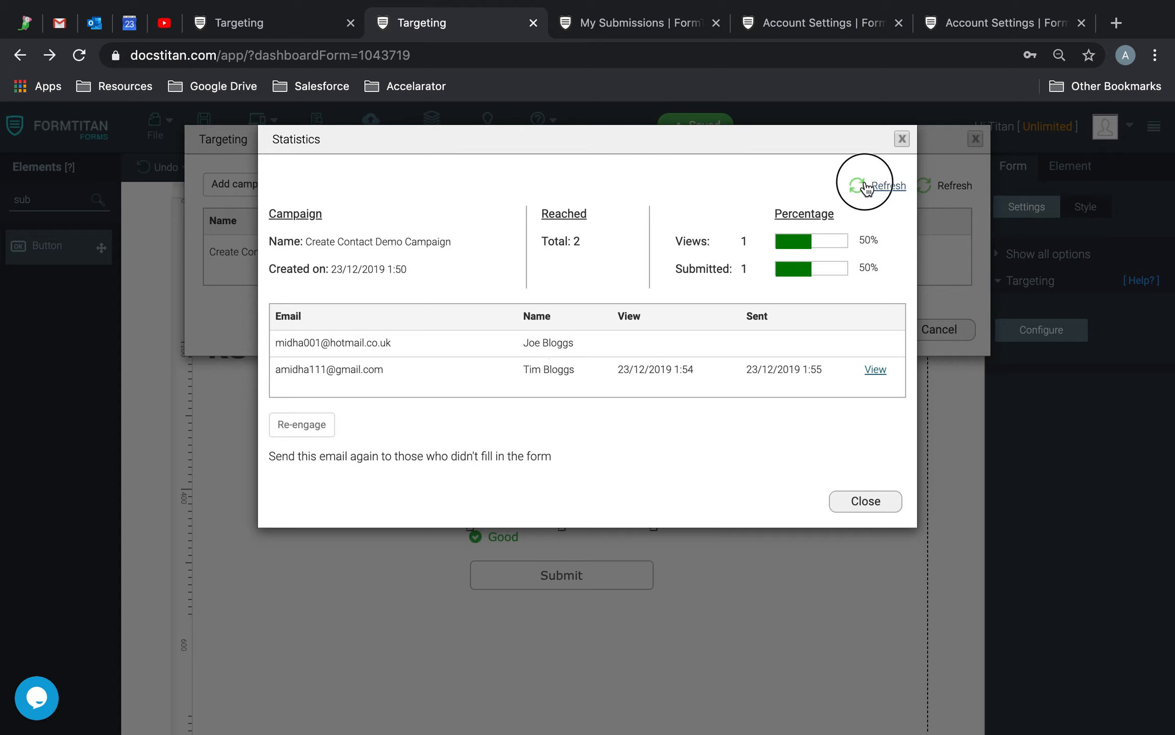
{"action": "left_click", "coordinate": [868, 180]}
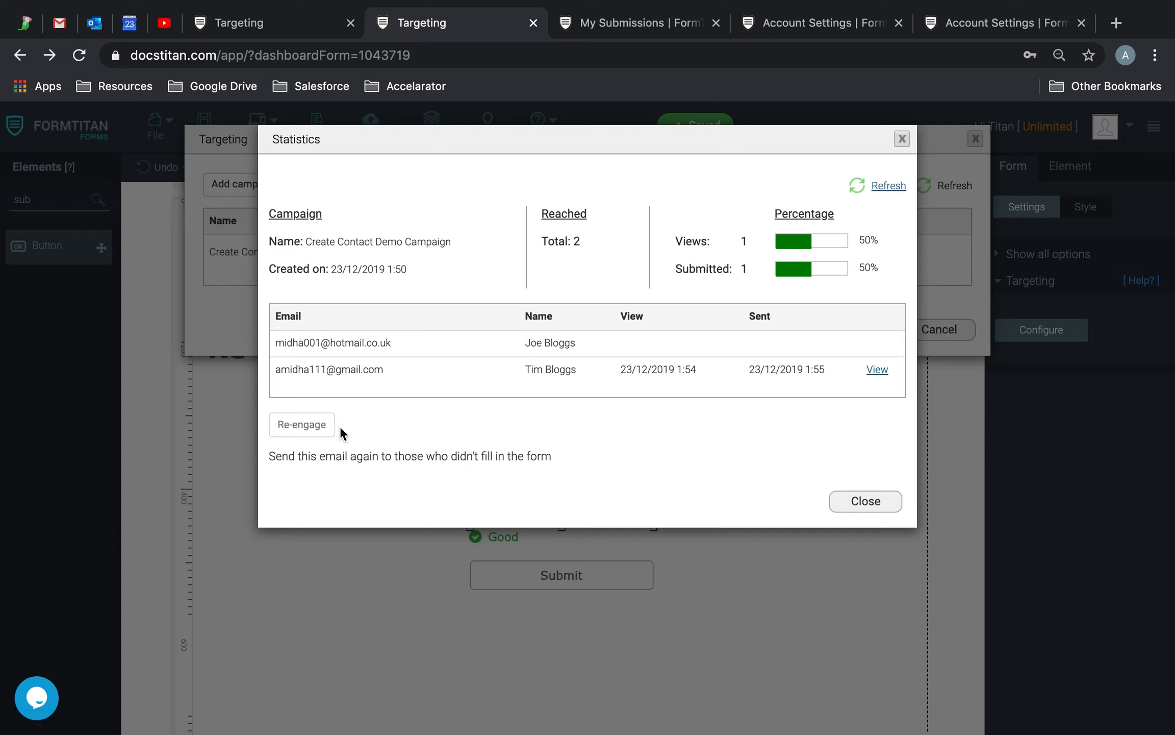
{"action": "left_click", "coordinate": [97, 23]}
{"action": "left_click", "coordinate": [100, 390]}
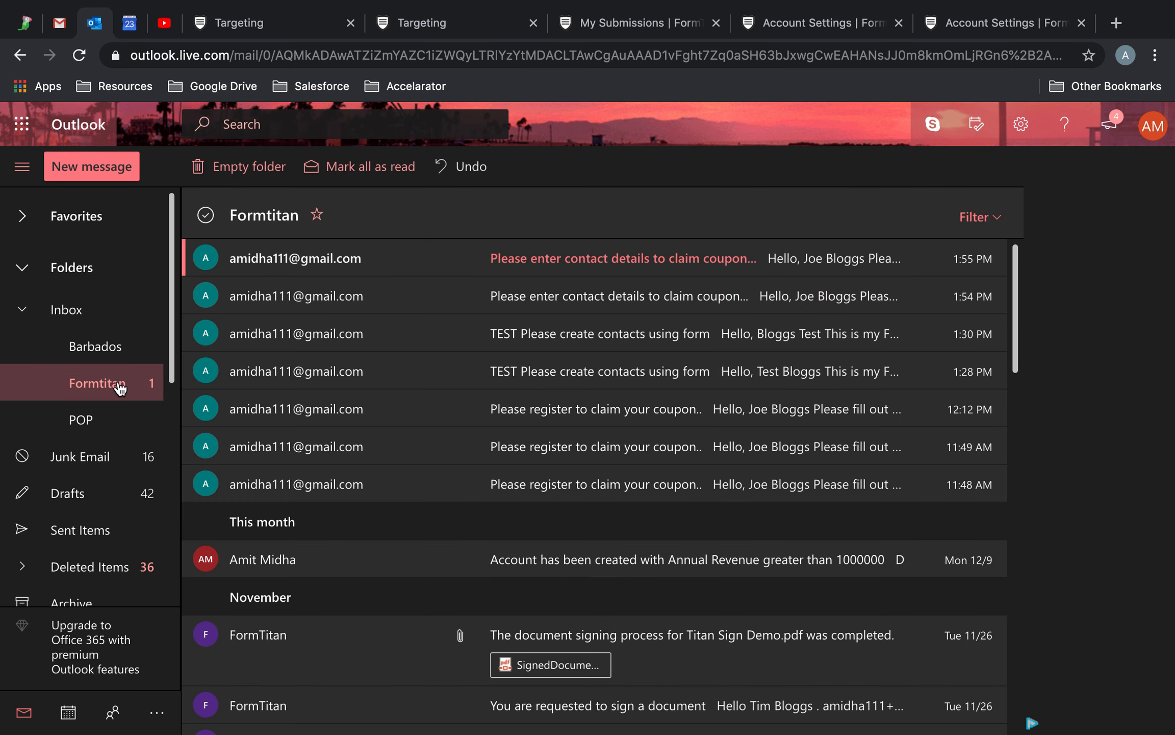
Copy the form link from the 1:55 PM reminder email and load it in a new tab.
{"action": "left_click", "coordinate": [697, 266]}
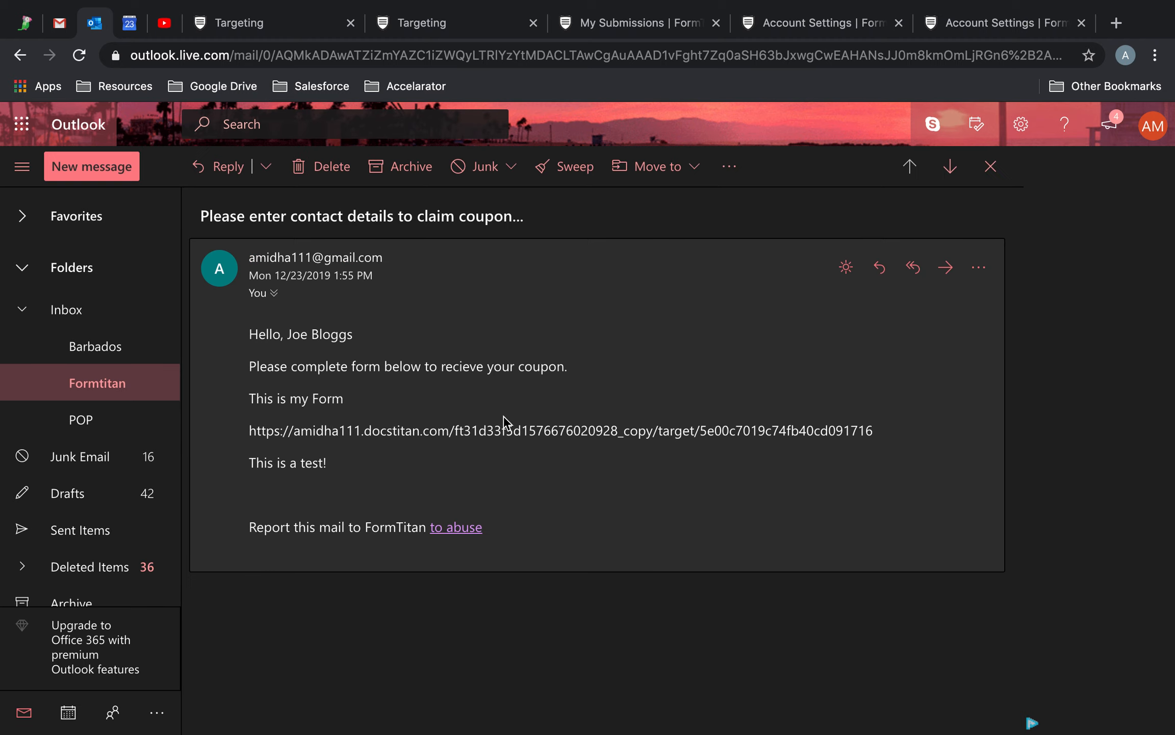
{"action": "left_click_drag", "start_coordinate": [872, 430], "coordinate": [230, 437]}
{"action": "key", "text": "super+c"}
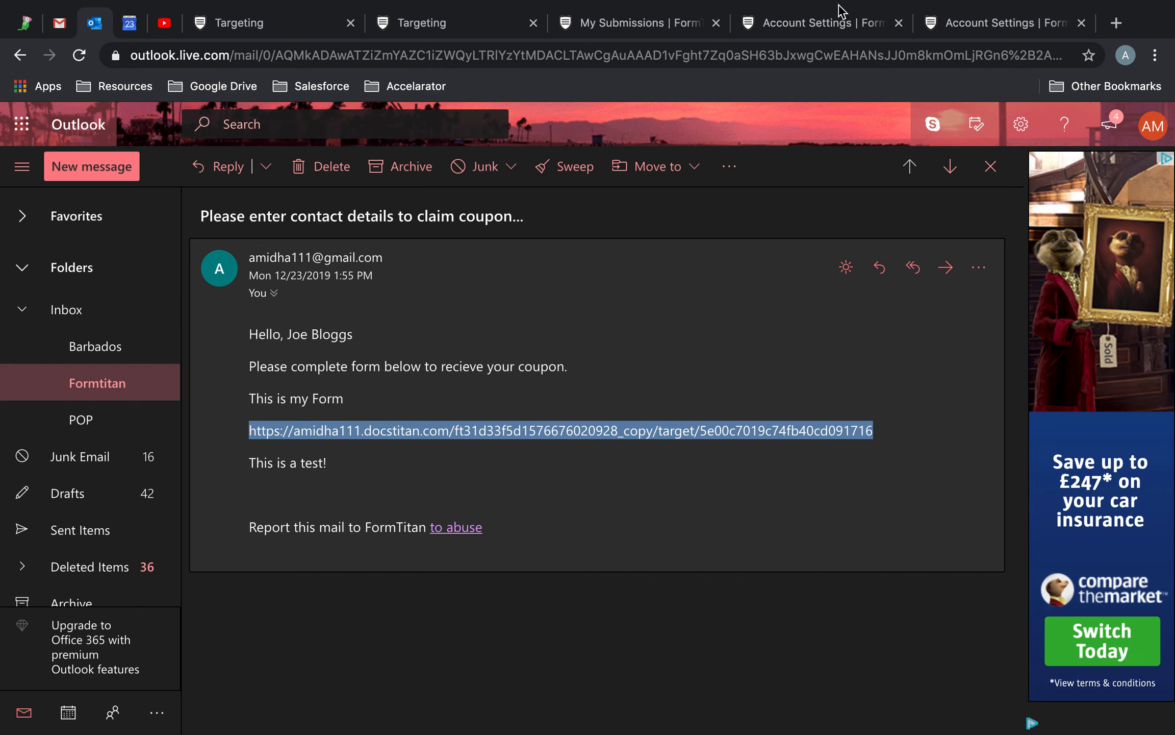
{"action": "left_click", "coordinate": [1115, 23]}
{"action": "key", "text": "super+v"}
{"action": "key", "text": "super+Return"}
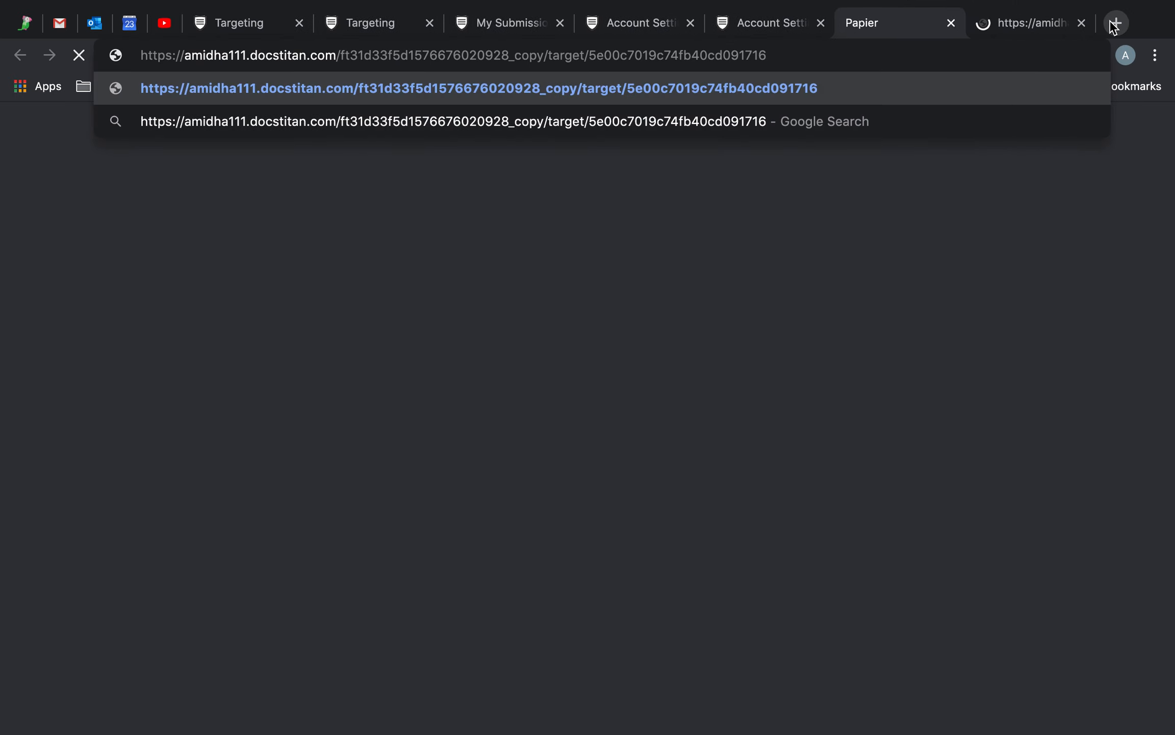
Submit the form with the second test contact's name and email, then return to the campaign statistics.
{"action": "left_click", "coordinate": [951, 23]}
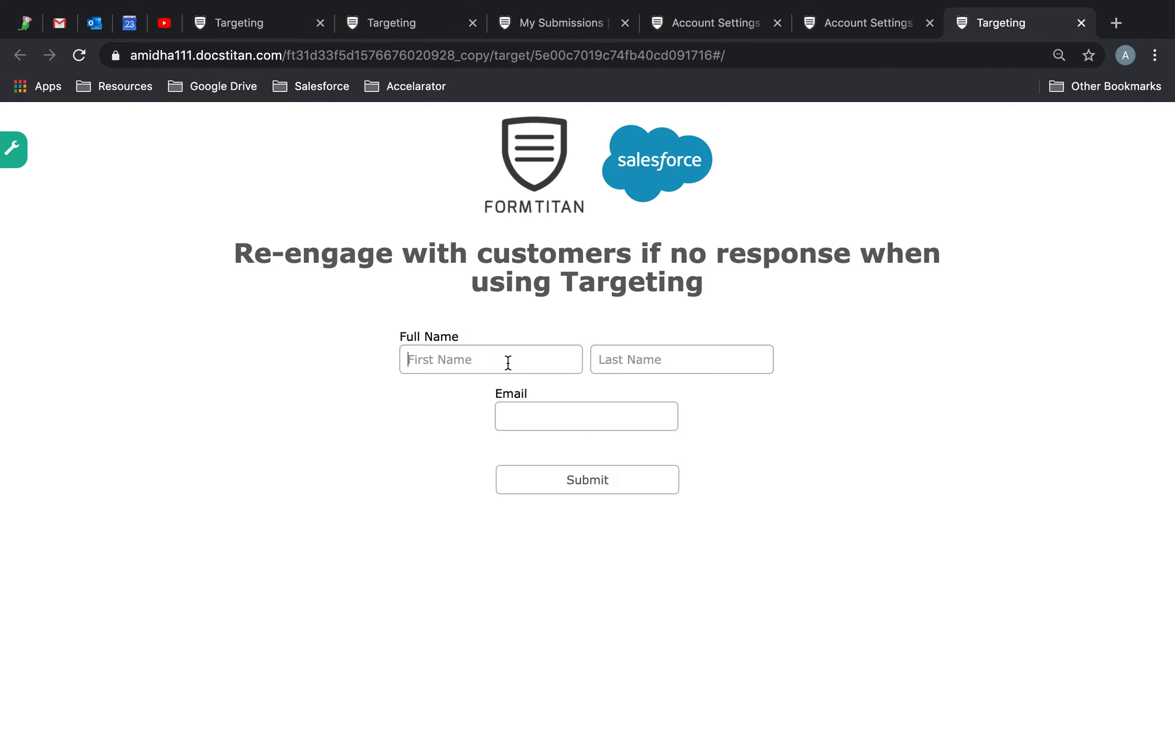
{"action": "type", "text": "Contact"}
{"action": "key", "text": "Tab"}
{"action": "type", "text": "1"}
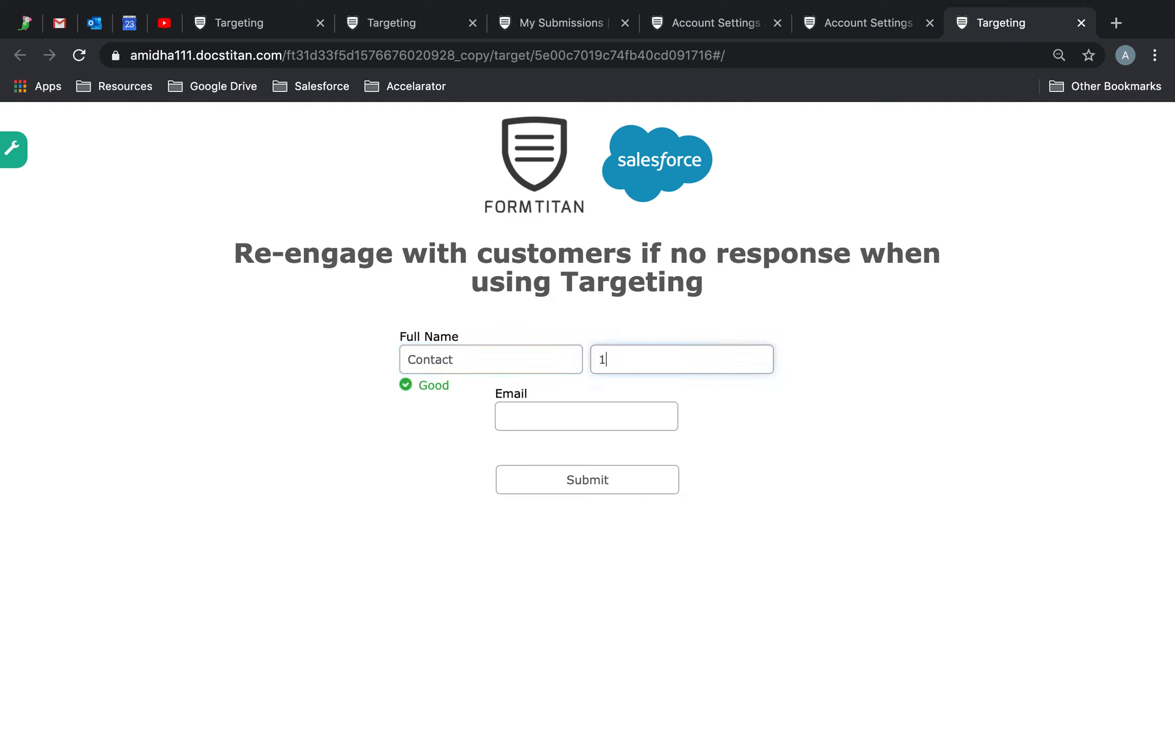
{"action": "left_click", "coordinate": [509, 417]}
{"action": "type", "text": "conta"}
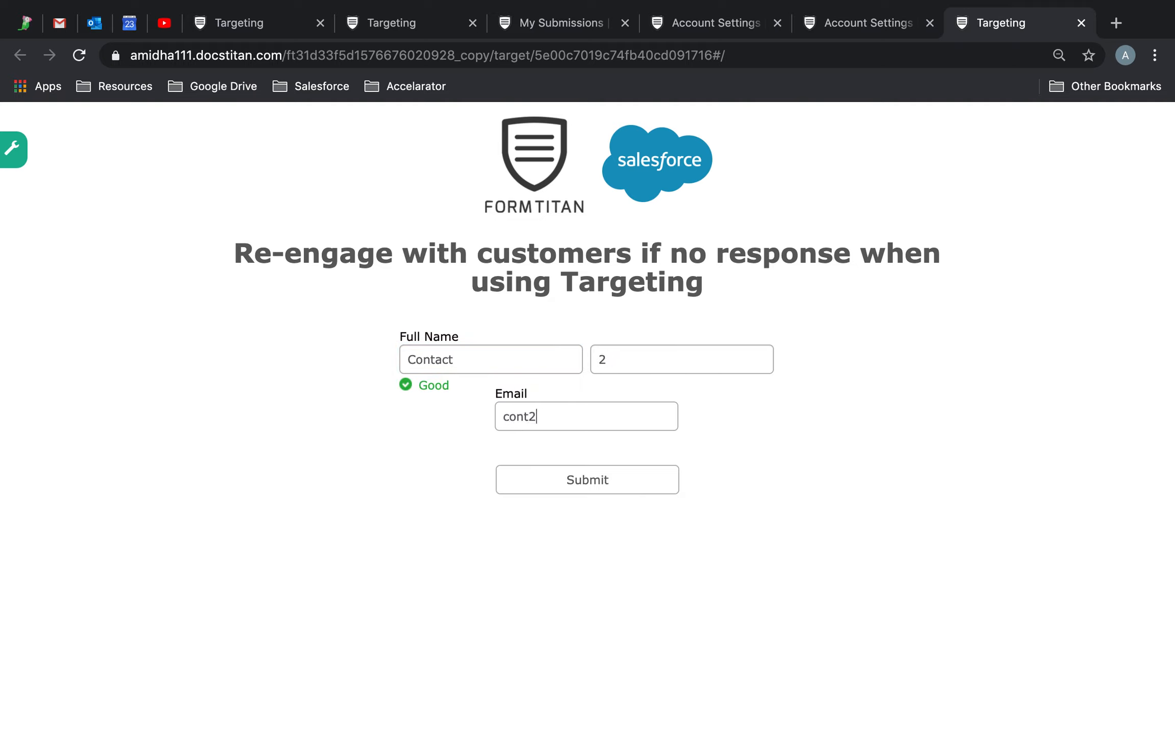
{"action": "type", "text": "@ft.com"}
{"action": "left_click", "coordinate": [634, 487]}
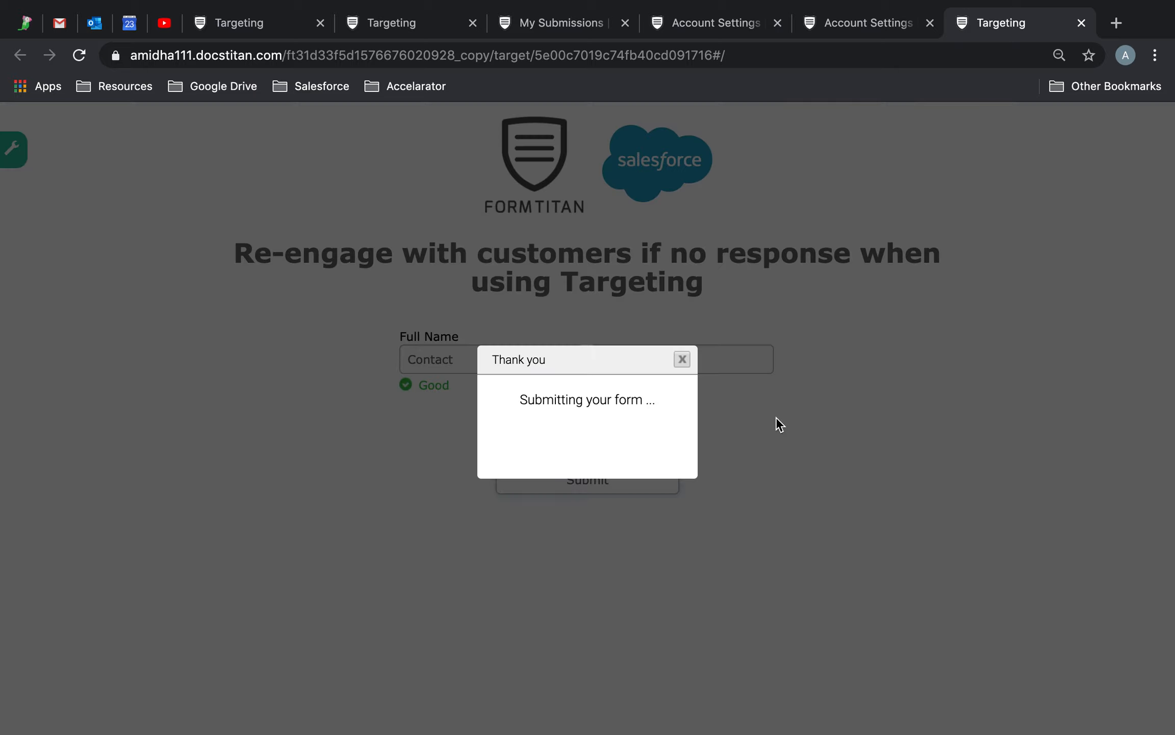
{"action": "left_click", "coordinate": [254, 34]}
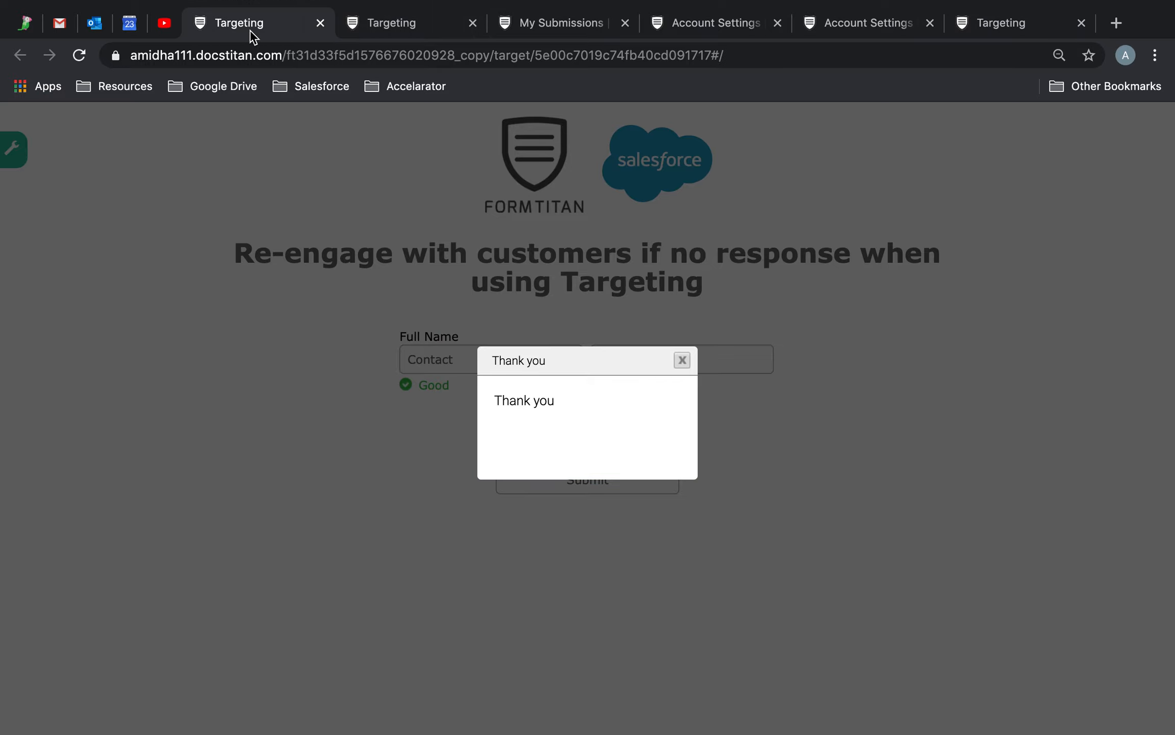
{"action": "left_click", "coordinate": [395, 20]}
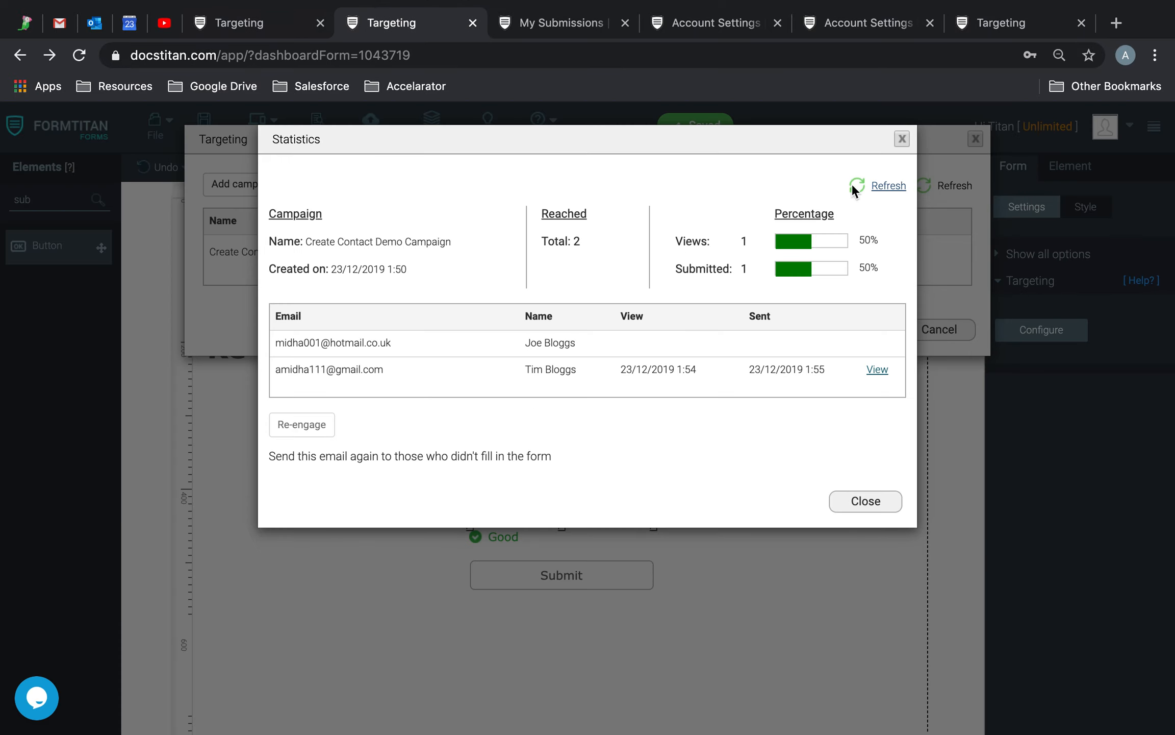
Reopen the Create Contact Demo Campaign statistics to show both contacts viewed and submitted at 100%.
{"action": "left_click", "coordinate": [902, 140]}
{"action": "left_click", "coordinate": [882, 254]}
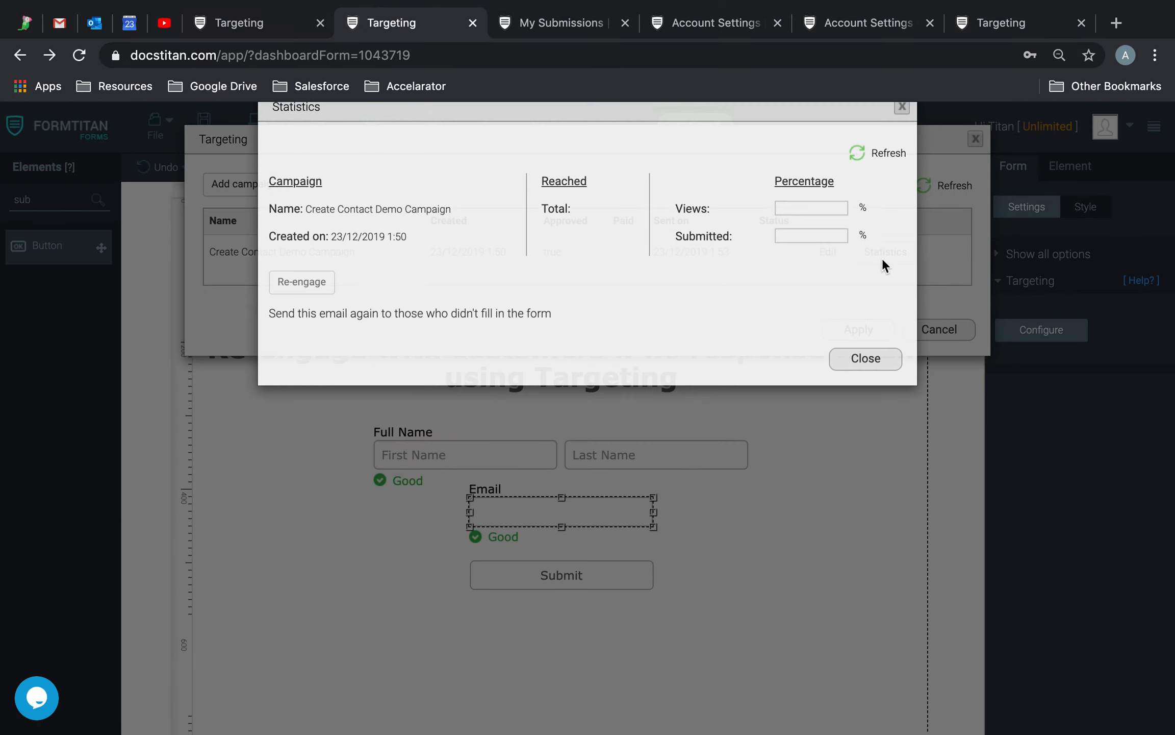